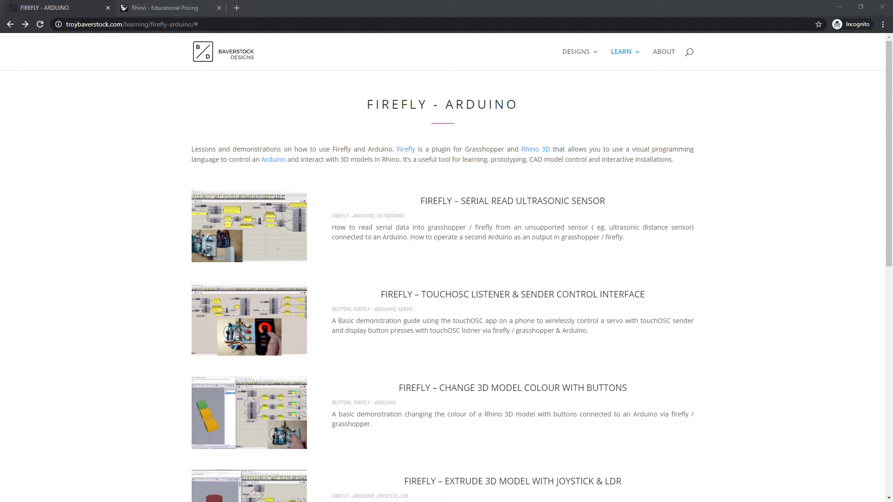
# Search the web for rhino3d.
pyautogui.moveTo(198, 25); pyautogui.dragTo(85, 24)
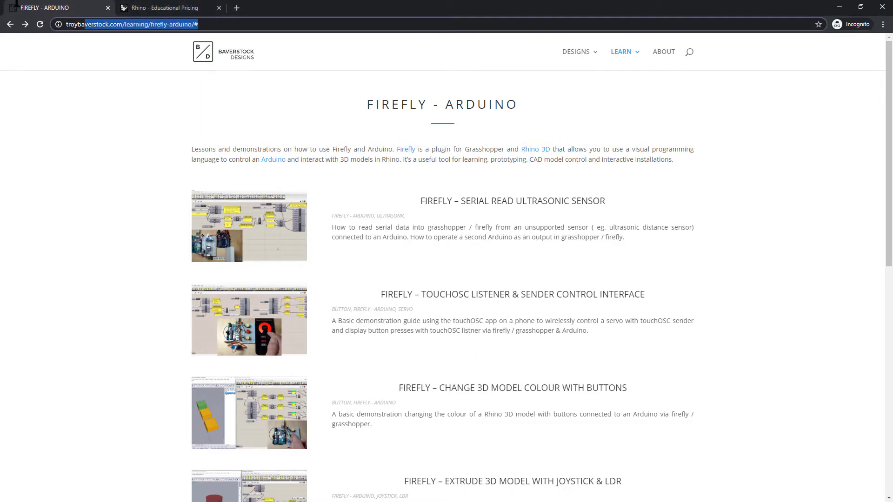
pyautogui.write('rhino3')
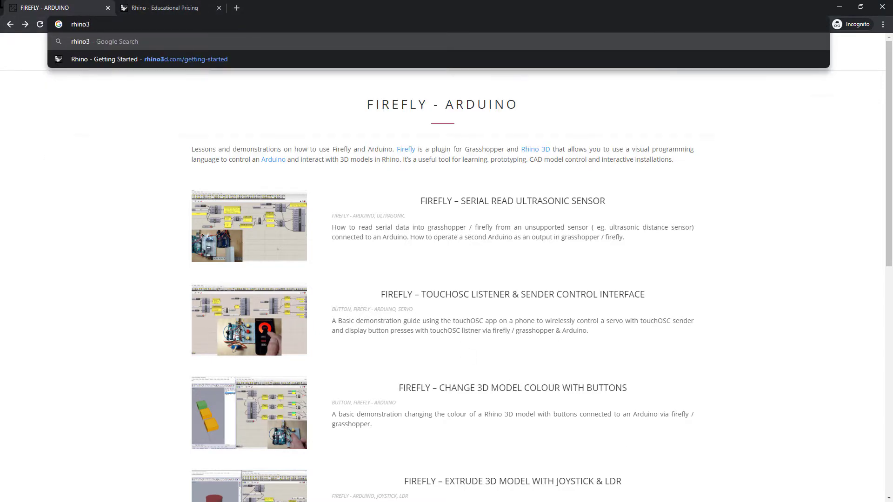
pyautogui.write('d')
pyautogui.press('Return')
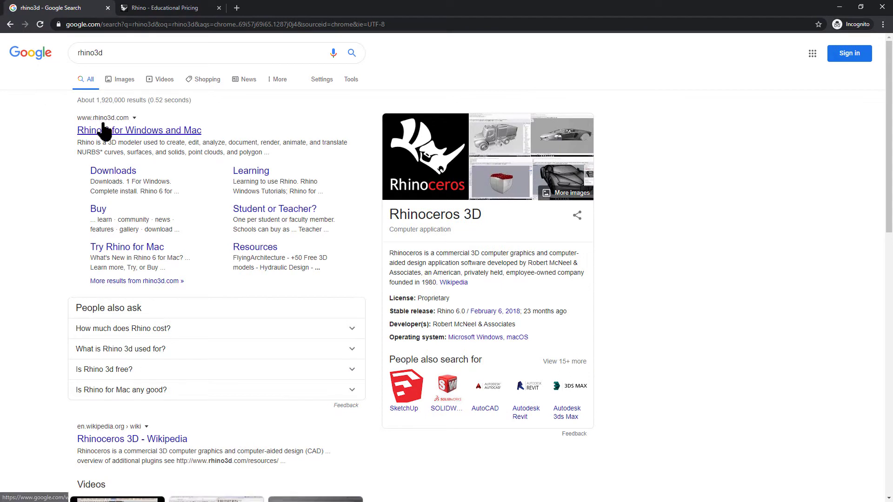
# Open the official Rhino for Windows and Mac site and download the Rhino 6 for Windows evaluation version.
pyautogui.click(104, 130)
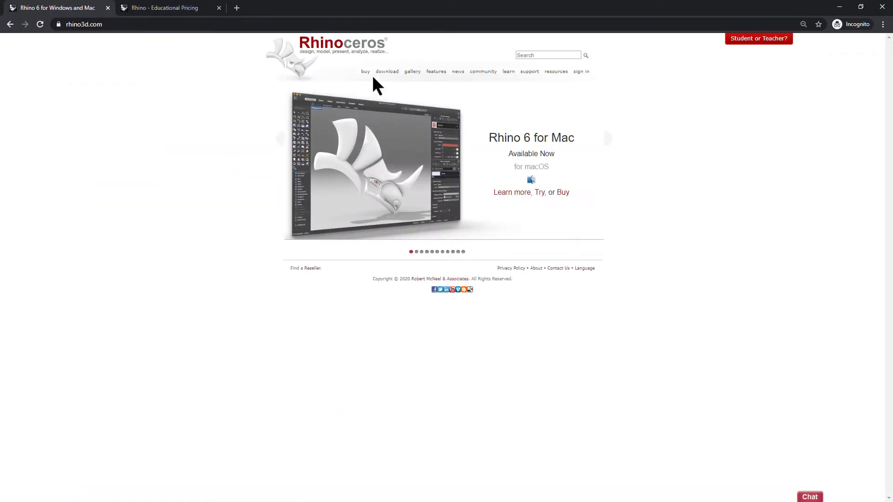
pyautogui.click(388, 71)
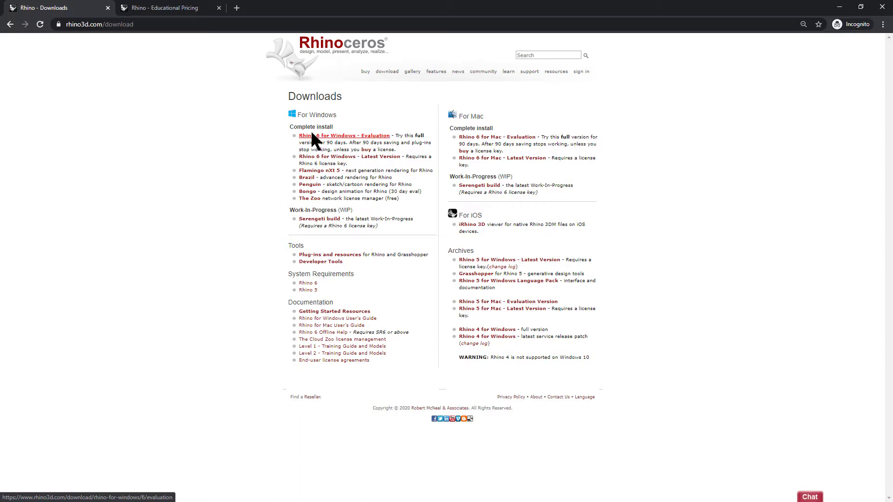
pyautogui.click(312, 133)
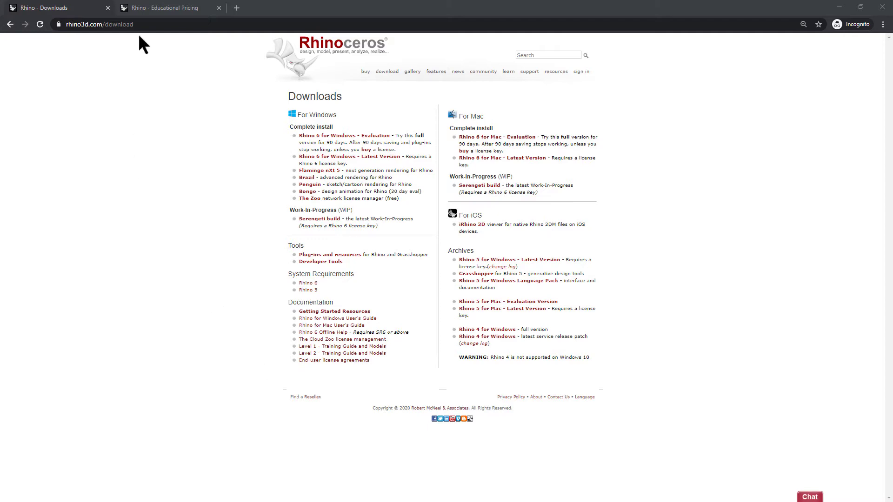
# Review Rhino's educational pricing page, highlighting the student and teacher discount, the feature parity with the commercial version and the commercial use terms.
pyautogui.click(160, 8)
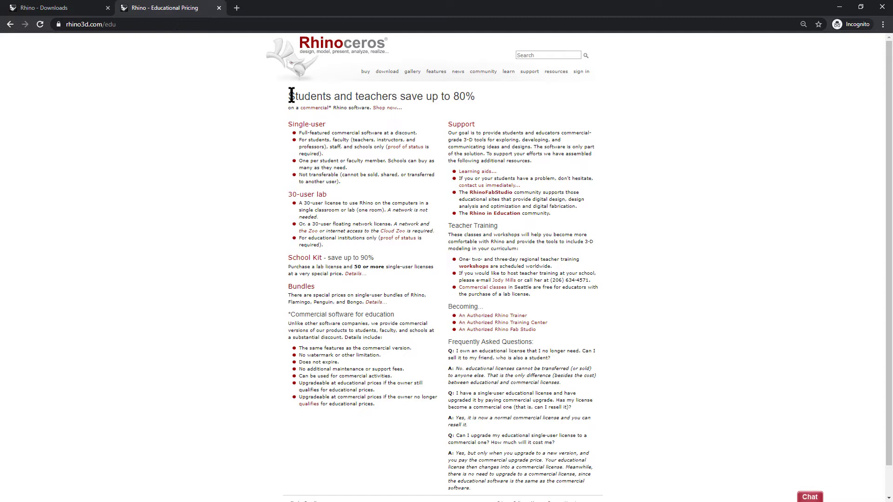
pyautogui.moveTo(291, 96); pyautogui.dragTo(472, 99)
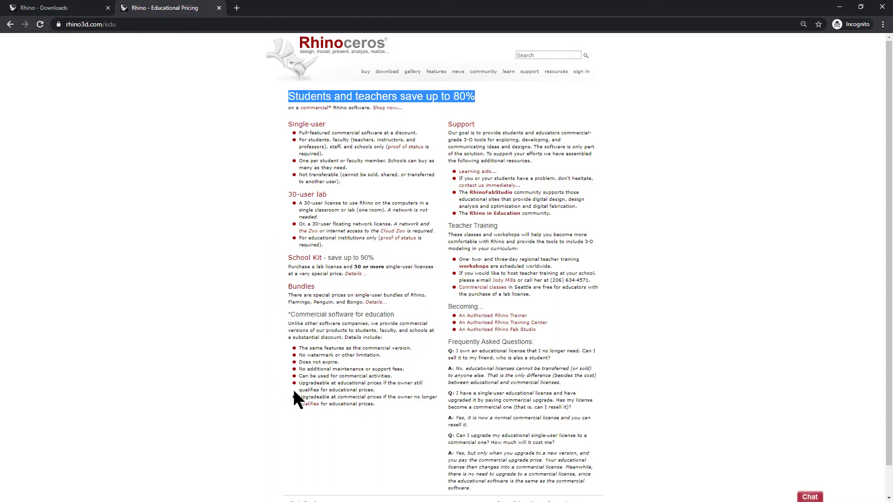
pyautogui.moveTo(301, 376); pyautogui.dragTo(391, 378)
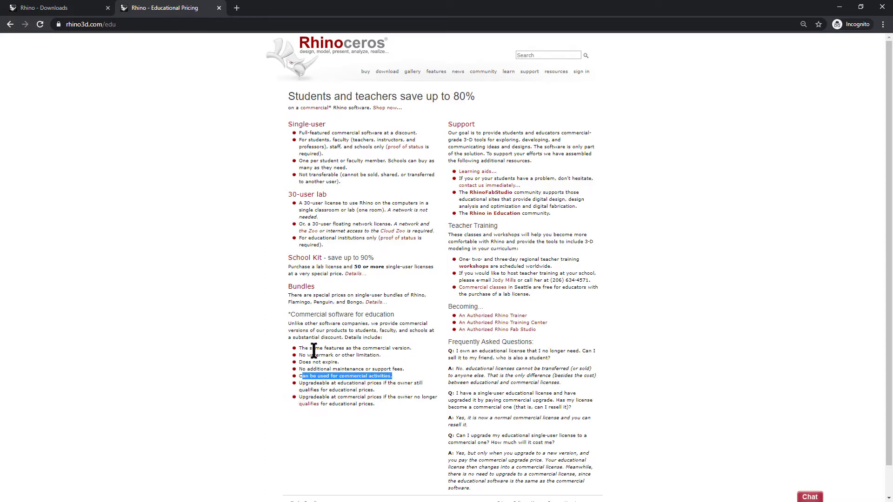
pyautogui.moveTo(302, 348); pyautogui.dragTo(414, 348)
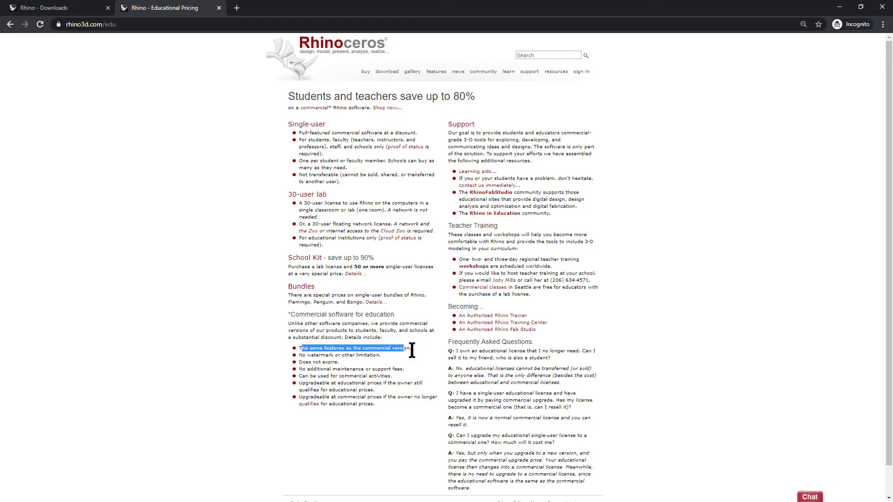
pyautogui.moveTo(298, 375); pyautogui.dragTo(397, 375)
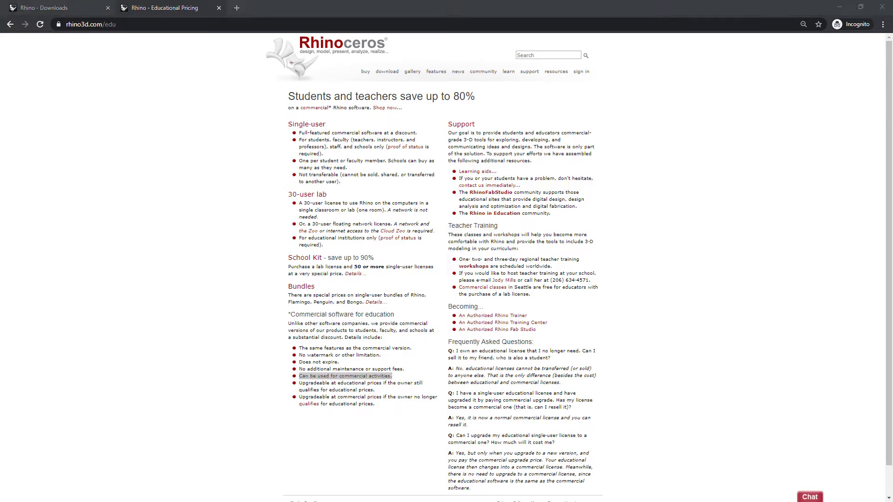
# Close the educational pricing page and shrink the browser window so the desktop shortcuts are exposed.
pyautogui.click(218, 7)
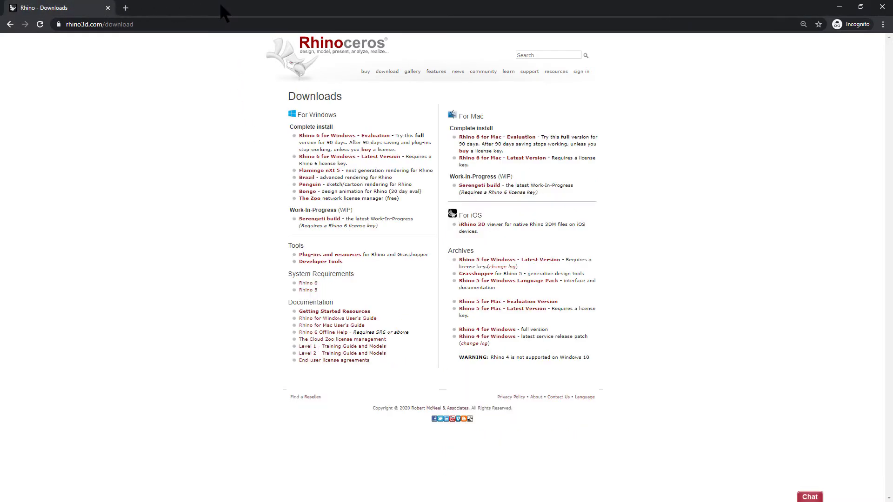
pyautogui.doubleClick(196, 2)
pyautogui.moveTo(328, 21); pyautogui.dragTo(369, 32)
# Search the web for arduino and open the official Arduino home page.
pyautogui.click(270, 58)
pyautogui.write('arduin')
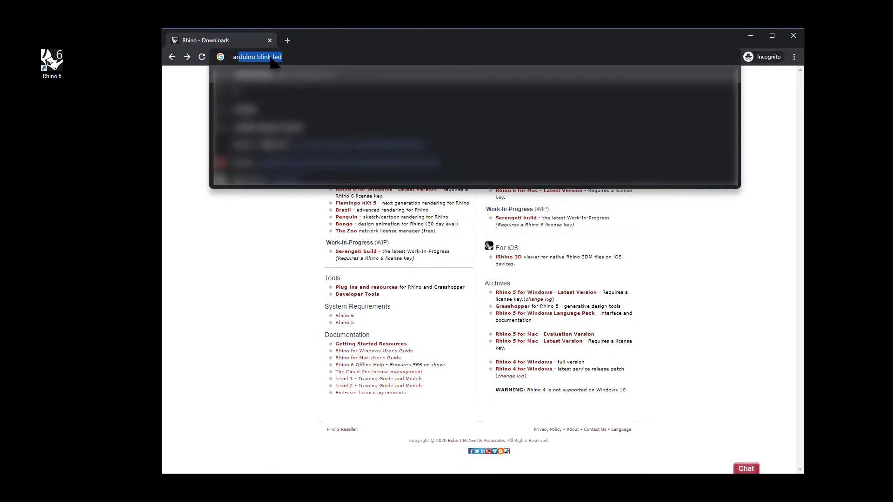
pyautogui.write('o')
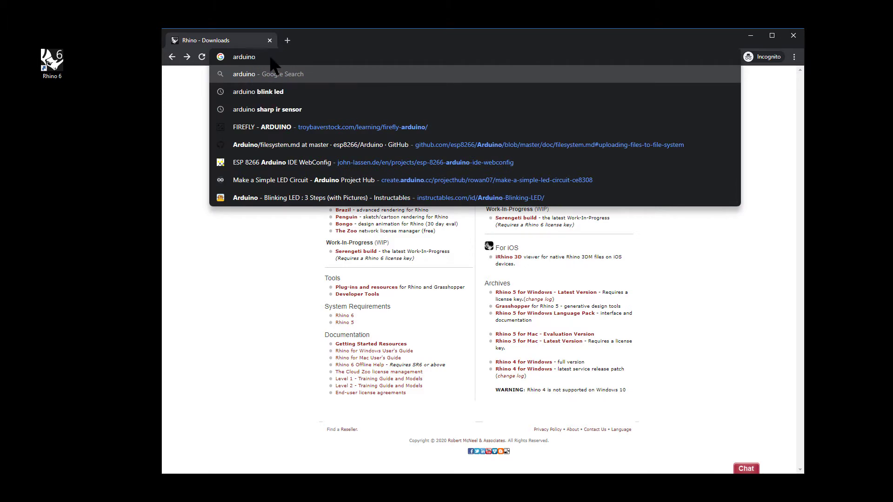
pyautogui.press('Return')
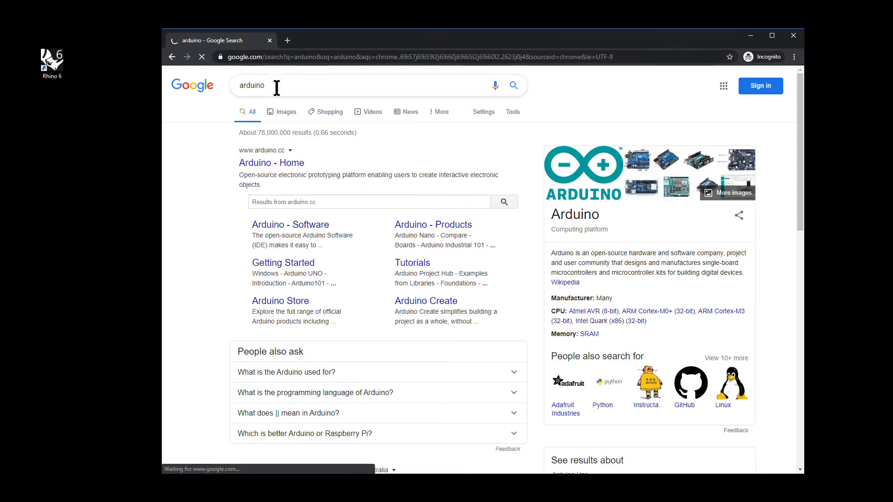
pyautogui.click(288, 162)
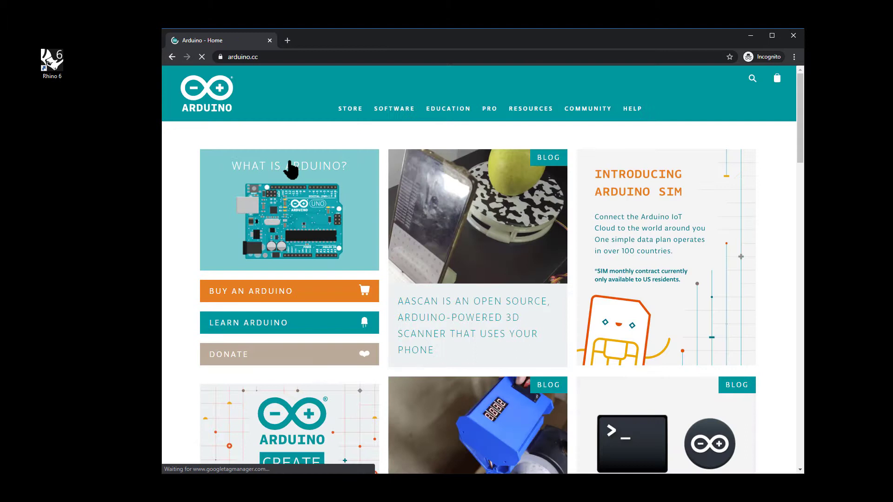
# Download the Arduino 1.8.12 IDE as the Windows installer for Windows XP and up, without making a contribution.
pyautogui.moveTo(384, 117)
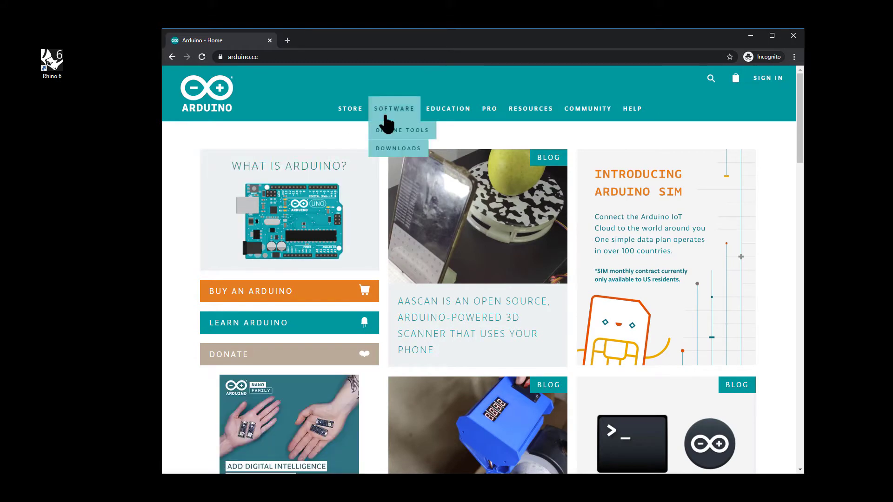
pyautogui.click(392, 150)
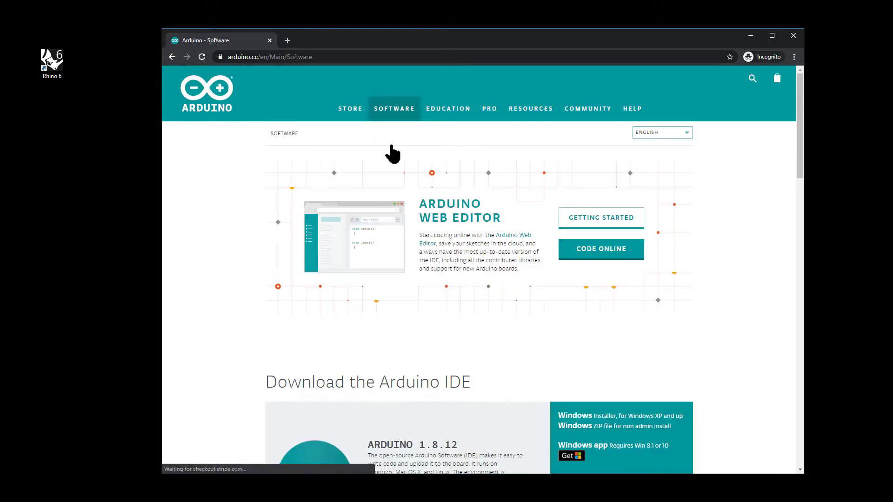
pyautogui.scroll(-2, 680, 310)
pyautogui.scroll(-4, 679, 319)
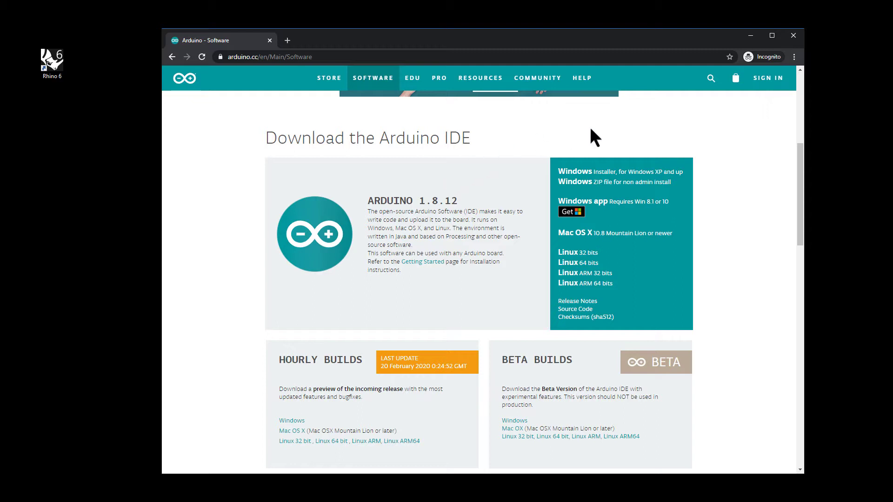
pyautogui.click(611, 172)
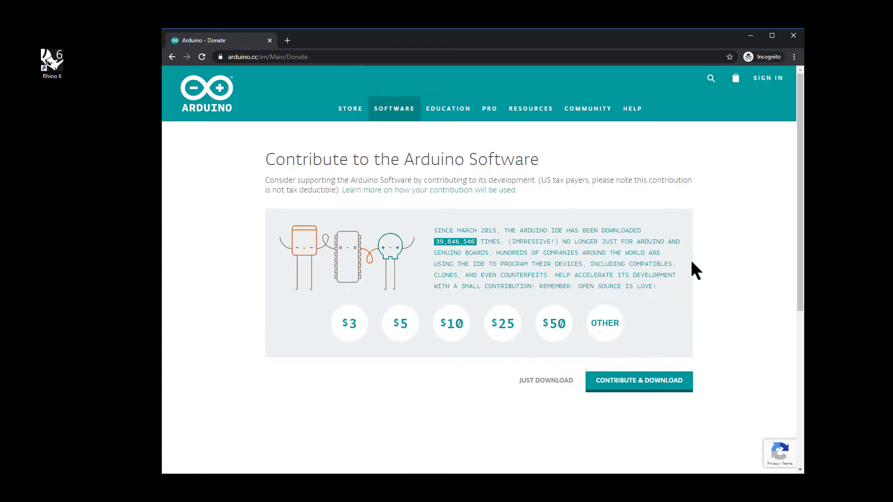
pyautogui.click(538, 381)
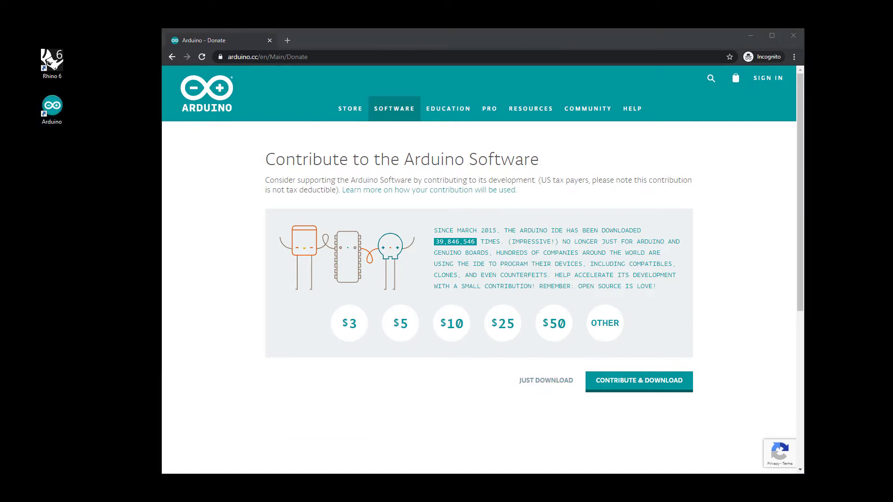
# Search the web for firefly arduino.
pyautogui.click(239, 57)
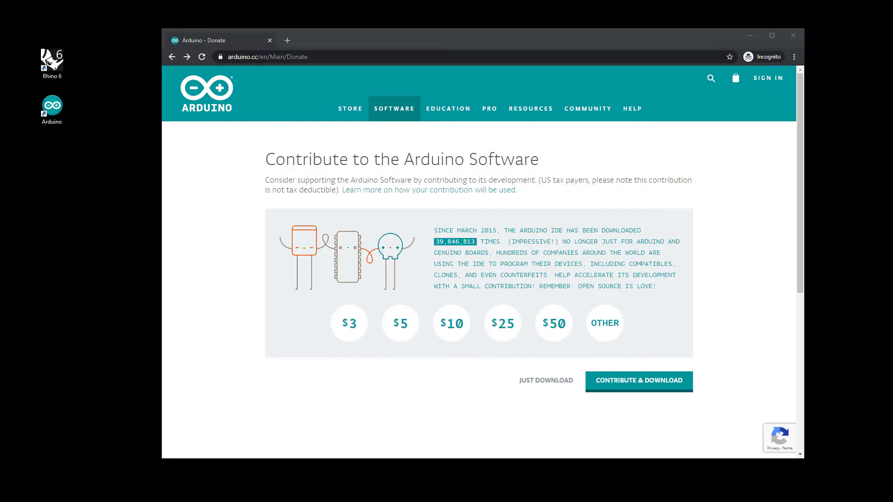
pyautogui.click(286, 57)
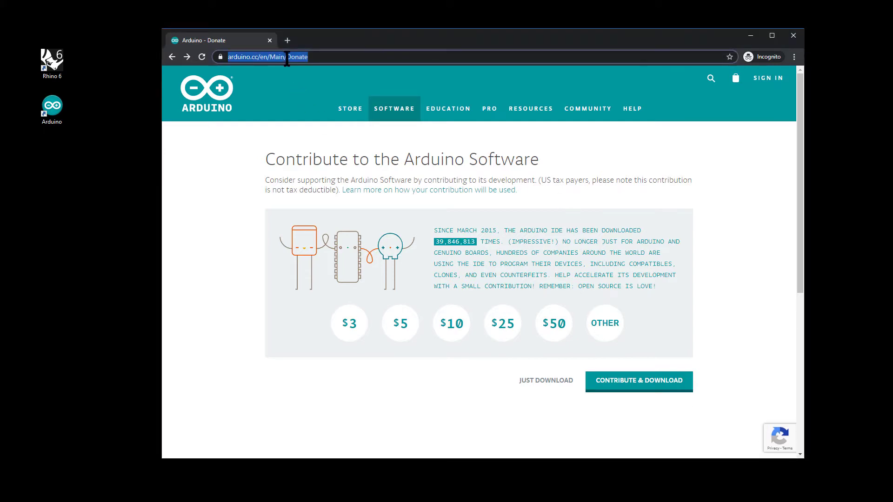
pyautogui.write('firefl')
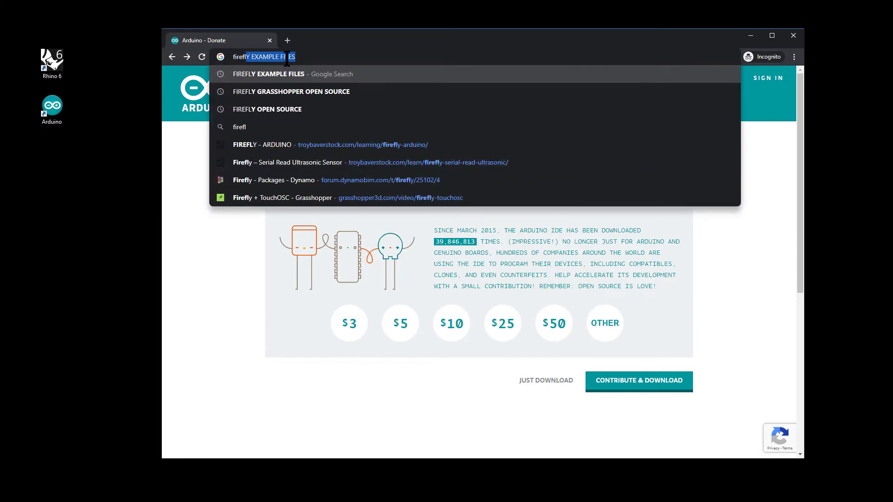
pyautogui.write('y arduino')
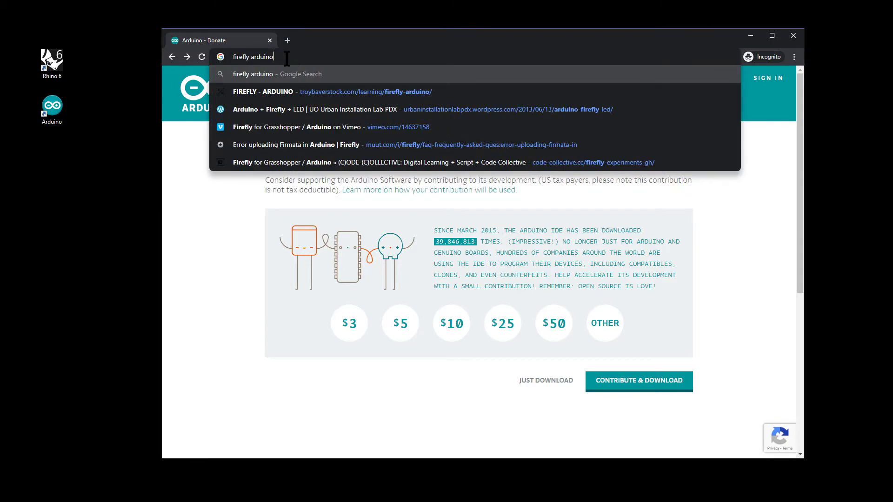
pyautogui.press('Return')
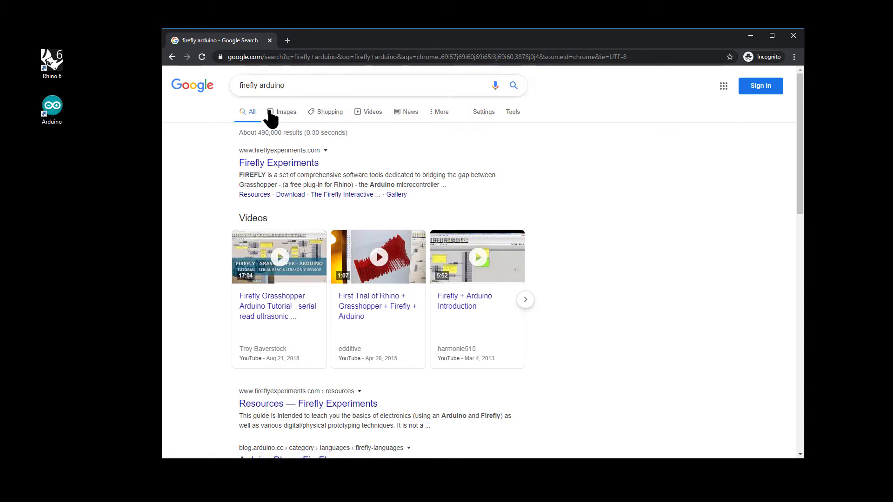
# Open the Firefly Experiments and Firefly | Food4Rhino search results in separate new tabs.
pyautogui.rightClick(272, 164)
pyautogui.click(285, 170)
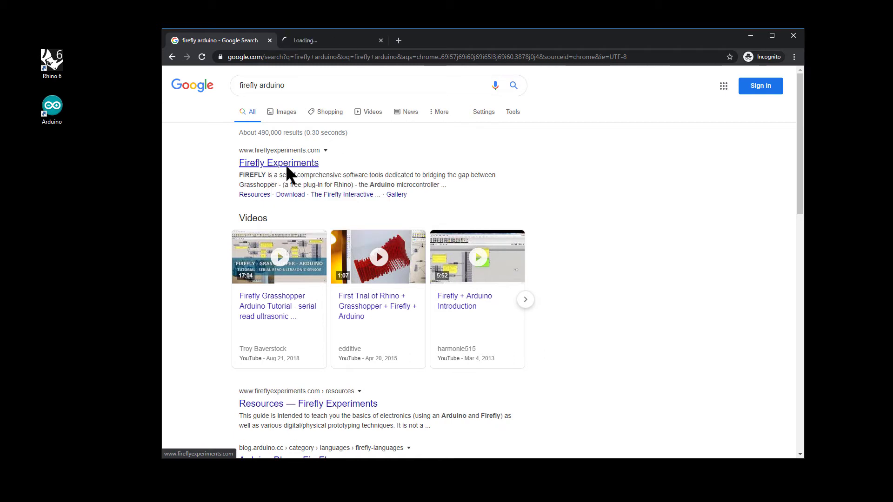
pyautogui.scroll(-5, 179, 256)
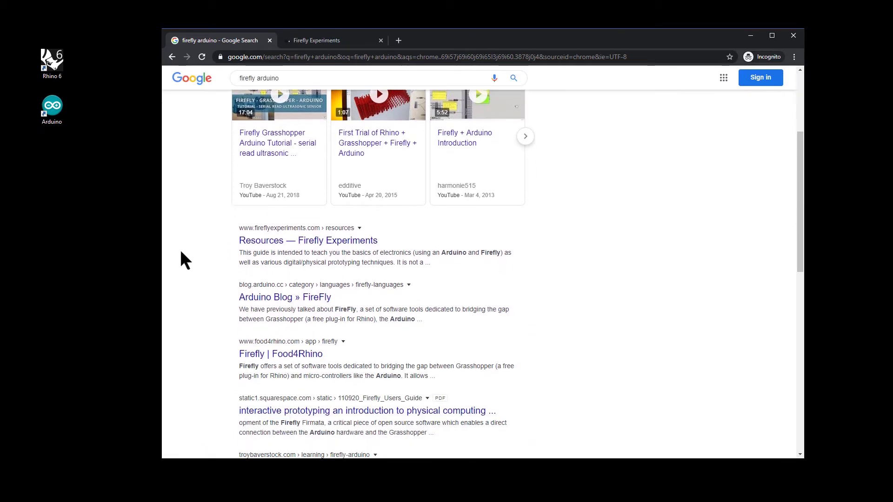
pyautogui.rightClick(283, 284)
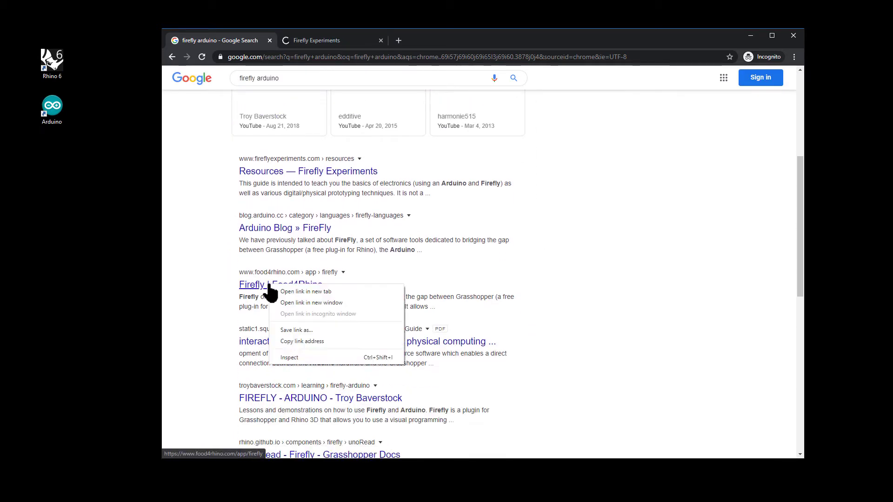
pyautogui.click(293, 290)
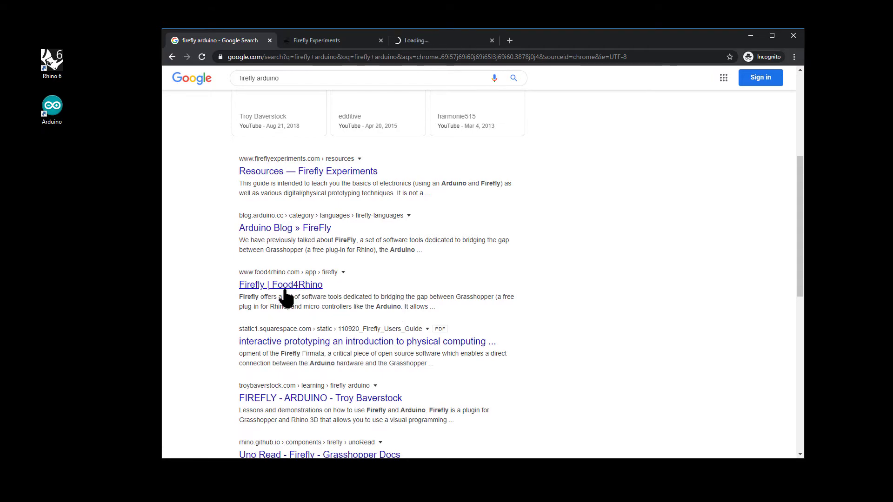
# Open the download page of the Firefly Experiments site and examine its registration form.
pyautogui.click(341, 41)
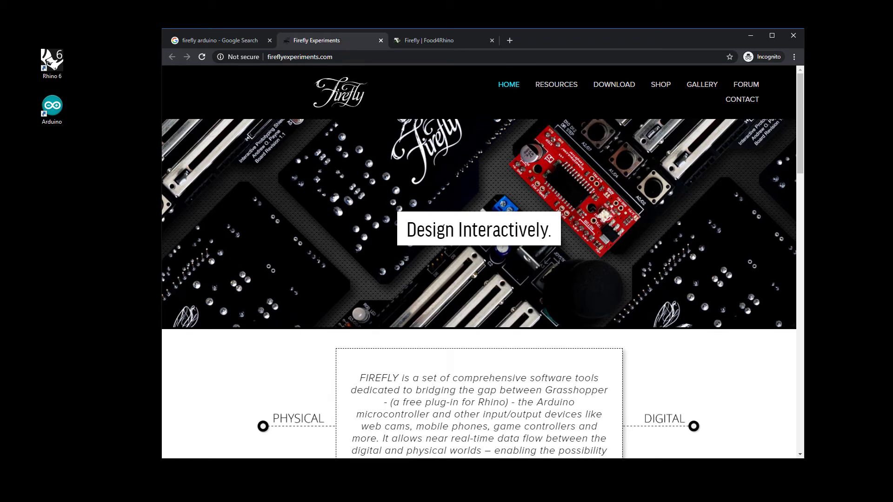
pyautogui.click(622, 85)
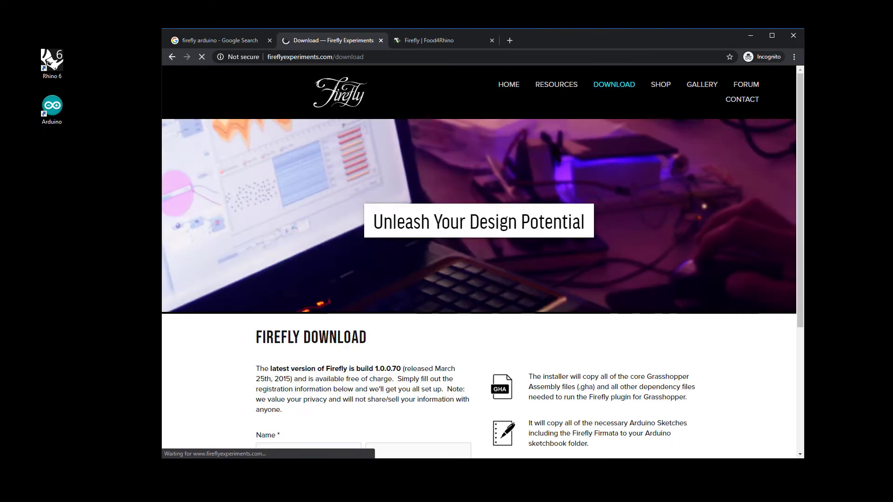
pyautogui.scroll(-4, 407, 330)
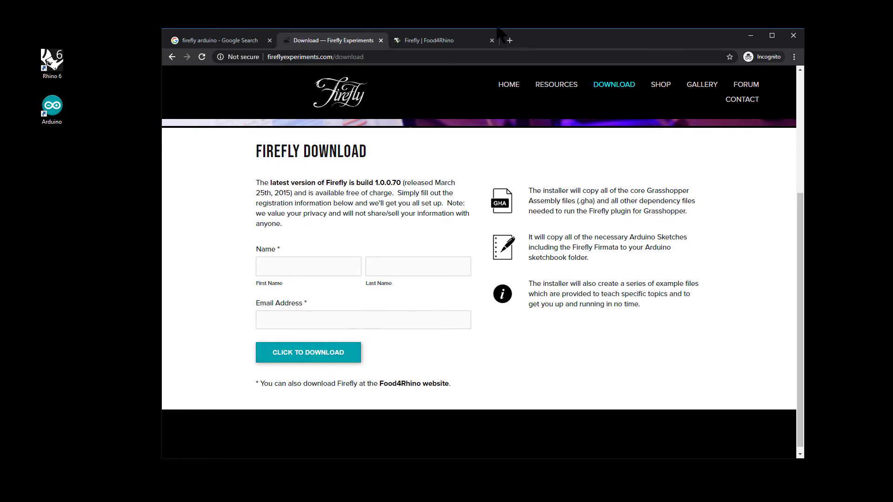
# Switch to the Food4Rhino page for Firefly and examine its list of available downloads.
pyautogui.click(442, 41)
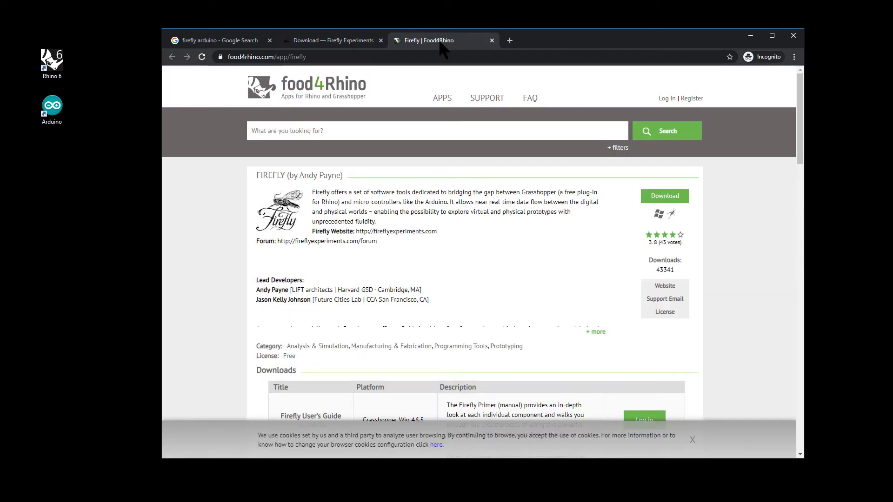
pyautogui.scroll(-5, 229, 280)
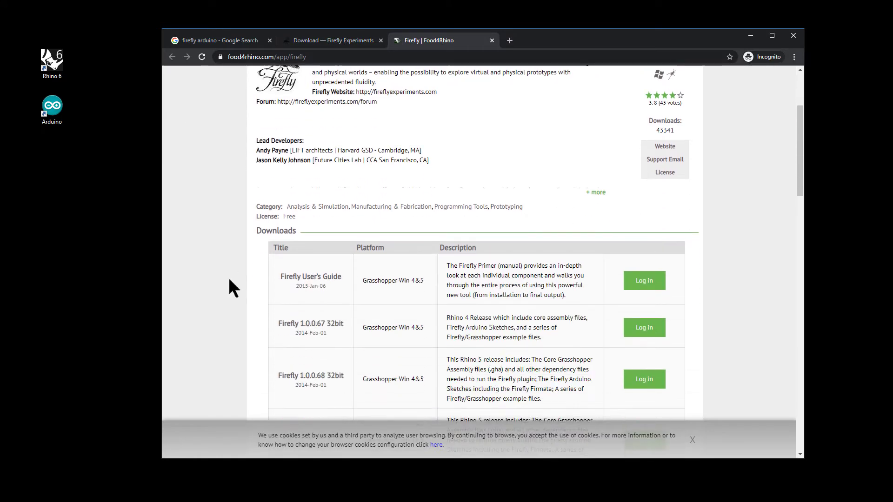
pyautogui.scroll(-4, 229, 280)
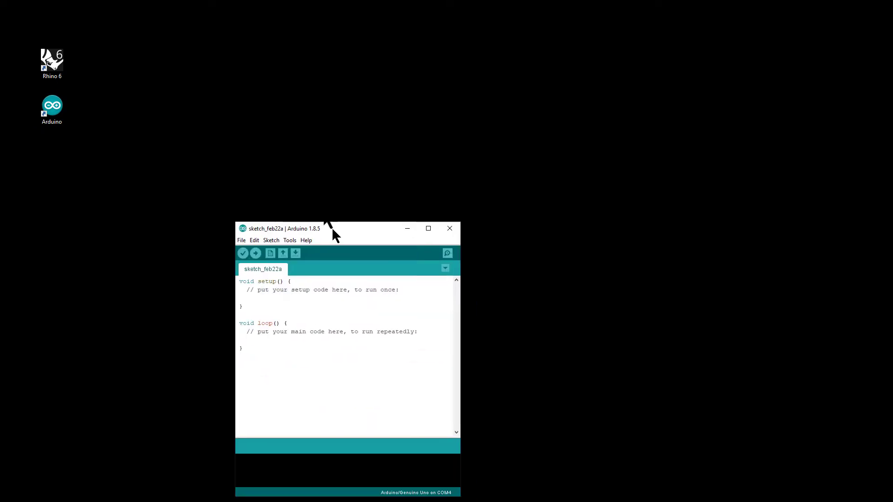
# Reposition the Arduino IDE sketch window on the desktop and check which board is selected for it.
pyautogui.moveTo(333, 229); pyautogui.dragTo(278, 96)
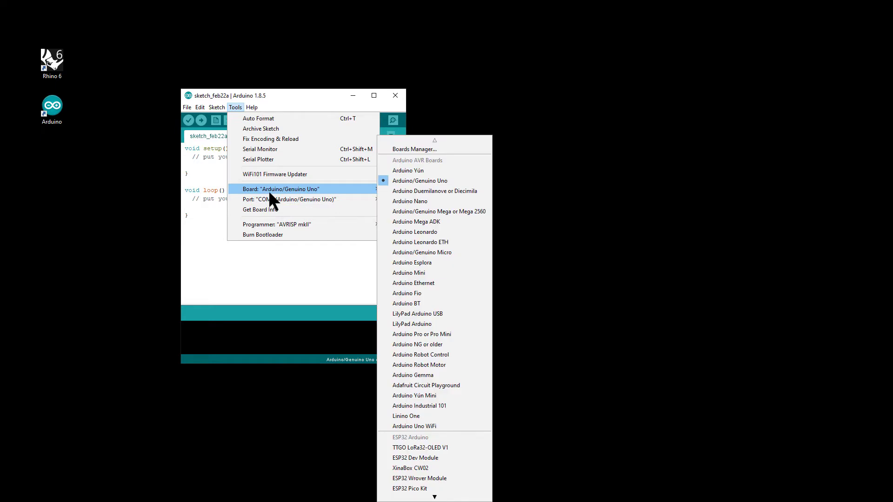
pyautogui.click(288, 95)
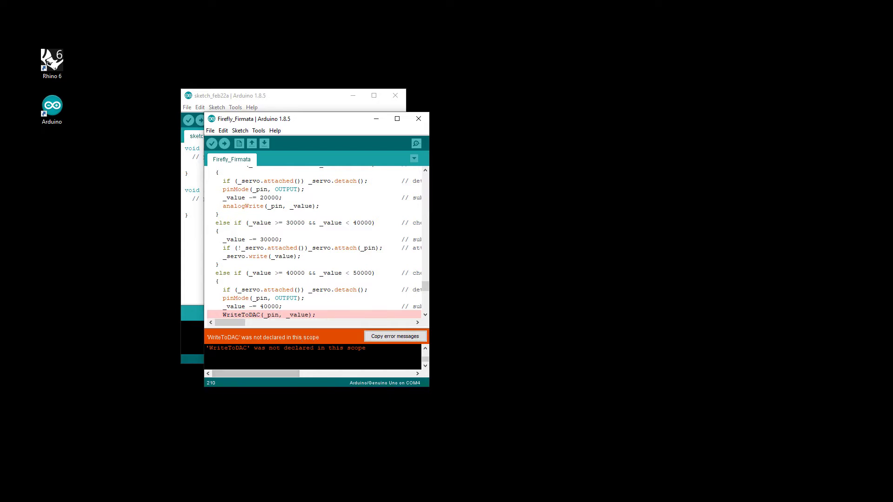
# Widen the Firefly_Firmata sketch window and examine the #if defined(__SAM3X8E__) and #endif lines enclosing the WriteToDAC function.
pyautogui.moveTo(428, 290); pyautogui.dragTo(551, 306)
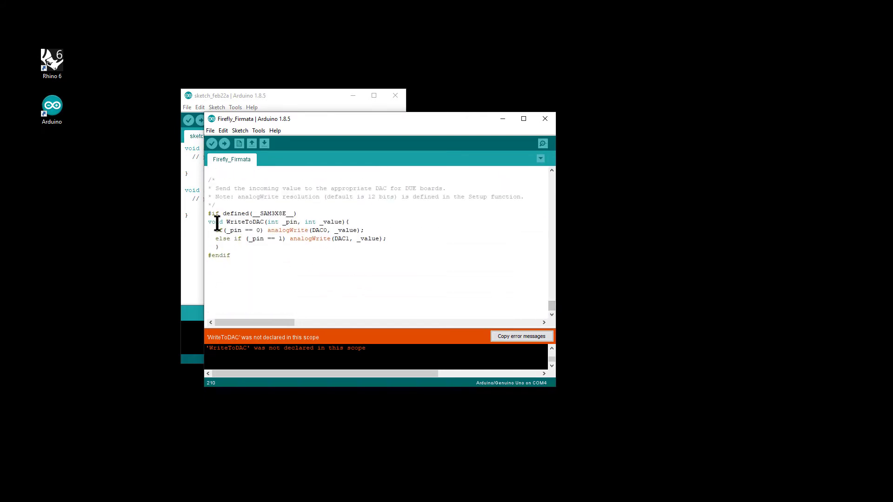
pyautogui.moveTo(207, 215); pyautogui.dragTo(251, 215)
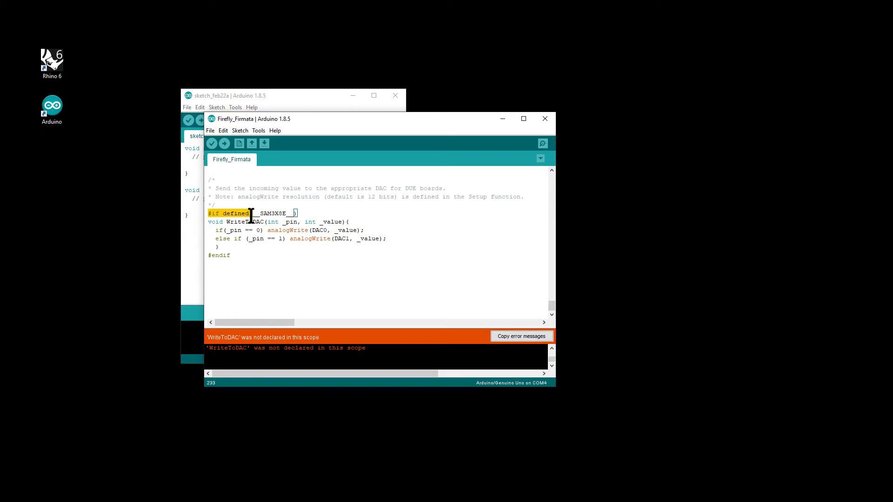
pyautogui.click(266, 270)
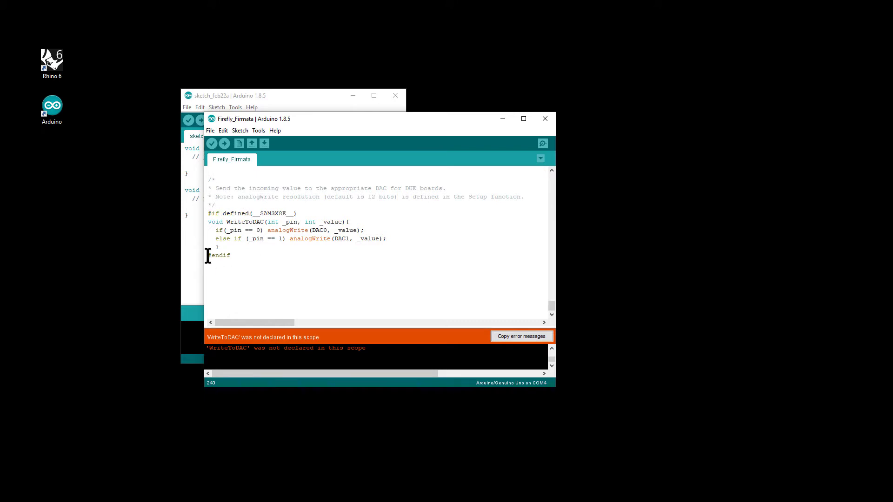
pyautogui.moveTo(207, 255); pyautogui.dragTo(226, 255)
# Move the #if defined(__SAM3X8E__) line inside the WriteToDAC function, directly below its opening line.
pyautogui.click(298, 214)
pyautogui.moveTo(298, 215); pyautogui.dragTo(201, 216)
pyautogui.hotkey('ctrl', 'c')
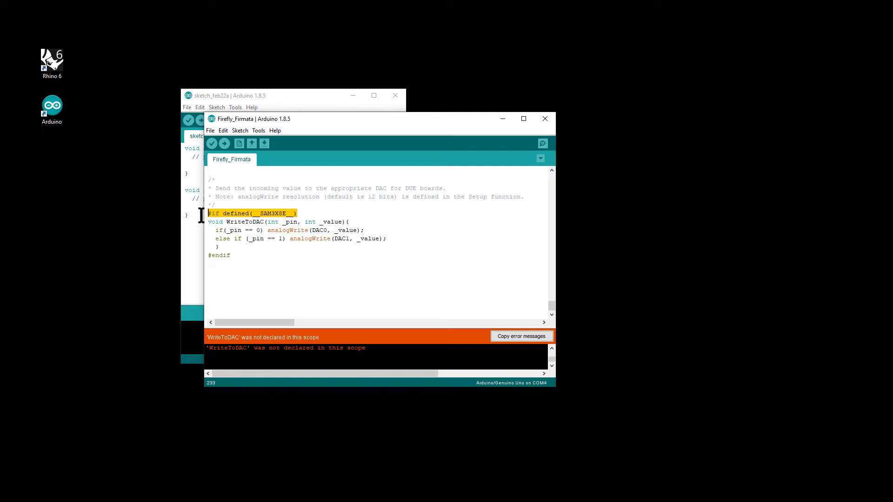
pyautogui.press('Delete')
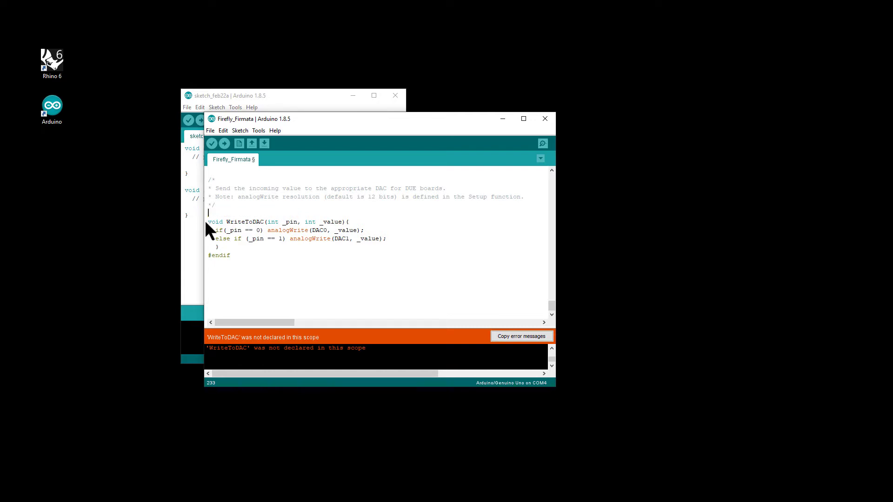
pyautogui.click(355, 222)
pyautogui.press('Return')
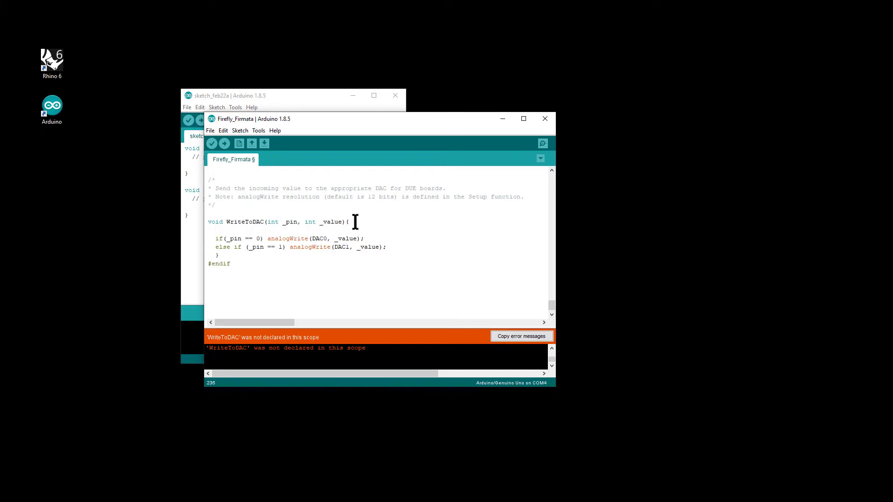
pyautogui.hotkey('ctrl', 'v')
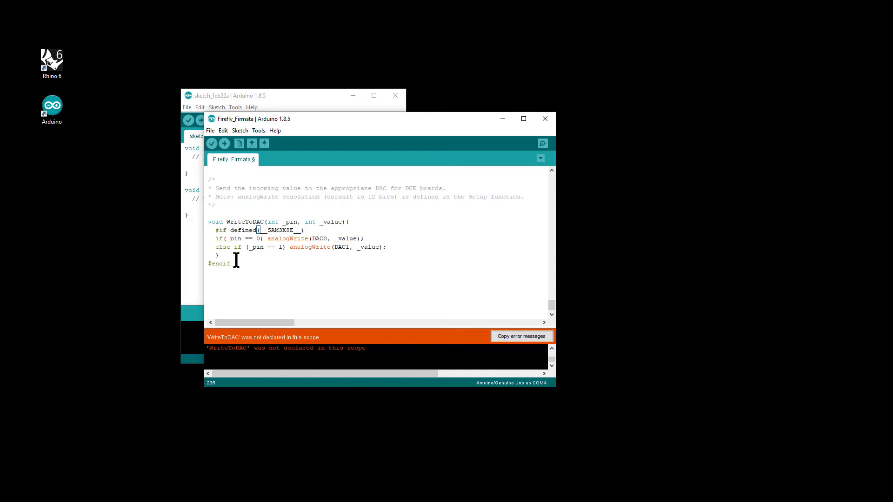
# Move the #endif line inside the WriteToDAC function, directly above its closing brace.
pyautogui.moveTo(232, 264); pyautogui.dragTo(206, 263)
pyautogui.hotkey('ctrl', 'c')
pyautogui.press('Delete')
pyautogui.hotkey('ctrl', 'v')
# Check the matching brackets and braces of WriteToDAC and upload the Firefly_Firmata sketch to the Arduino board.
pyautogui.click(346, 222)
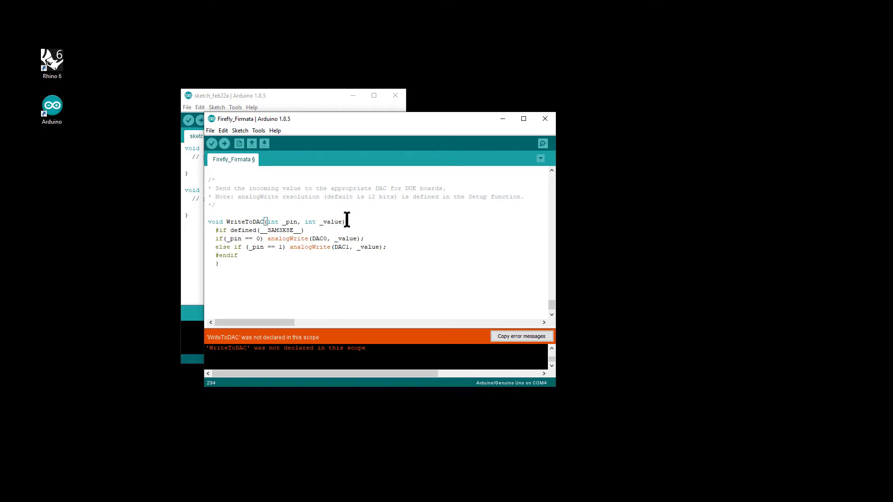
pyautogui.click(219, 264)
pyautogui.click(352, 221)
pyautogui.click(226, 143)
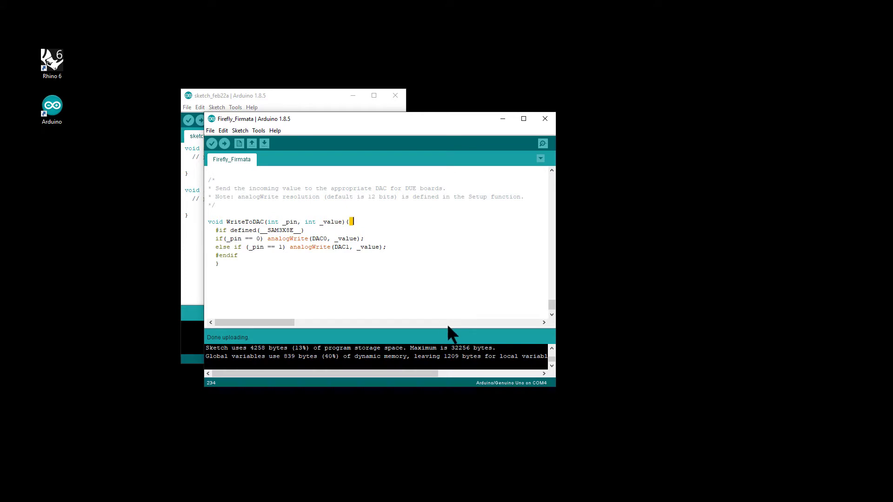
# Examine the upload output in a temporarily enlarged console and close the Firefly_Firmata sketch window.
pyautogui.moveTo(447, 326); pyautogui.dragTo(448, 192)
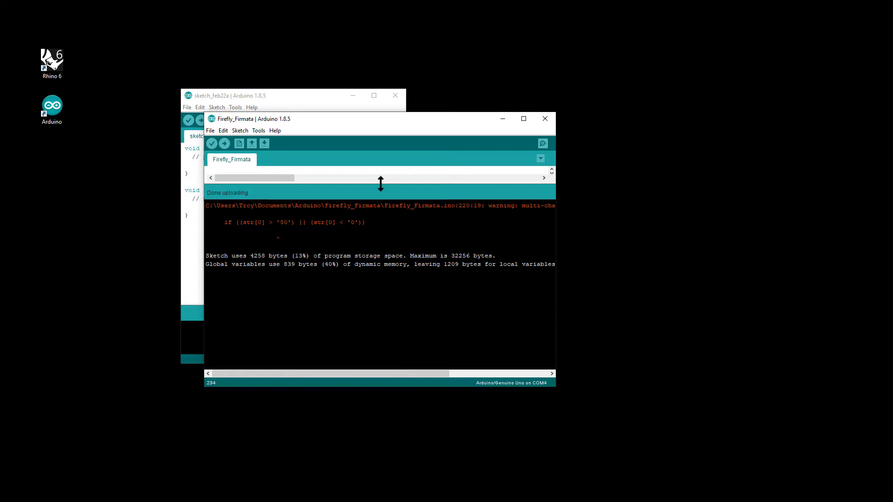
pyautogui.moveTo(380, 183); pyautogui.dragTo(384, 295)
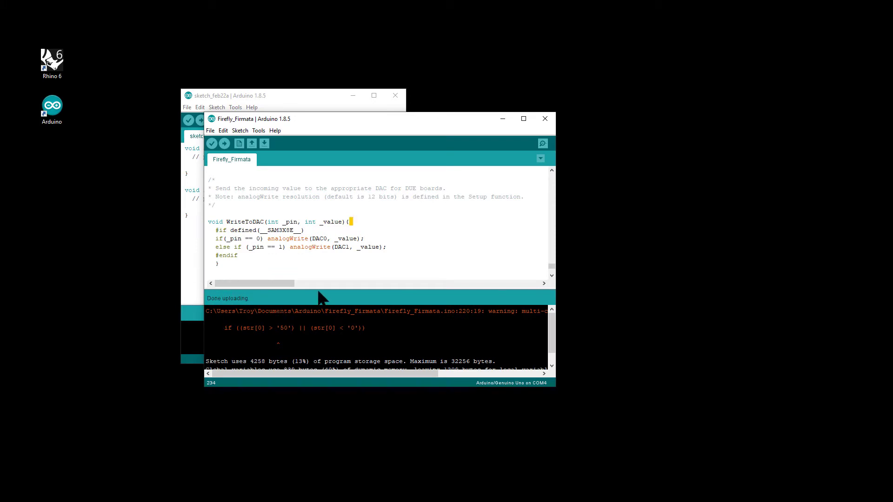
pyautogui.click(551, 123)
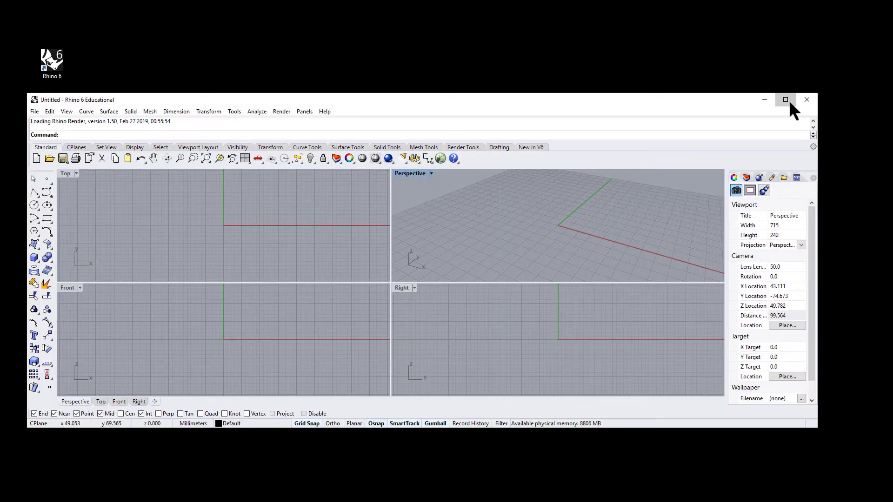
# Maximize the Rhino 6 window and launch Grasshopper with the Grasshopper command.
pyautogui.click(788, 99)
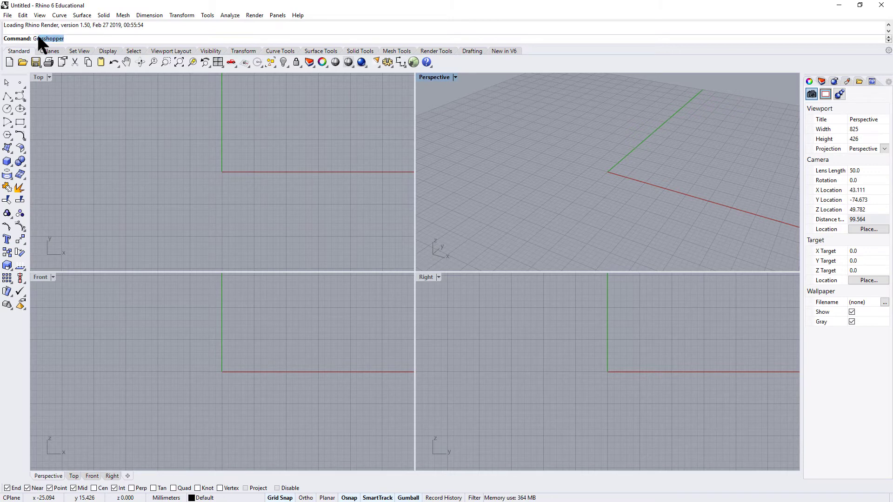
pyautogui.write('Grassh')
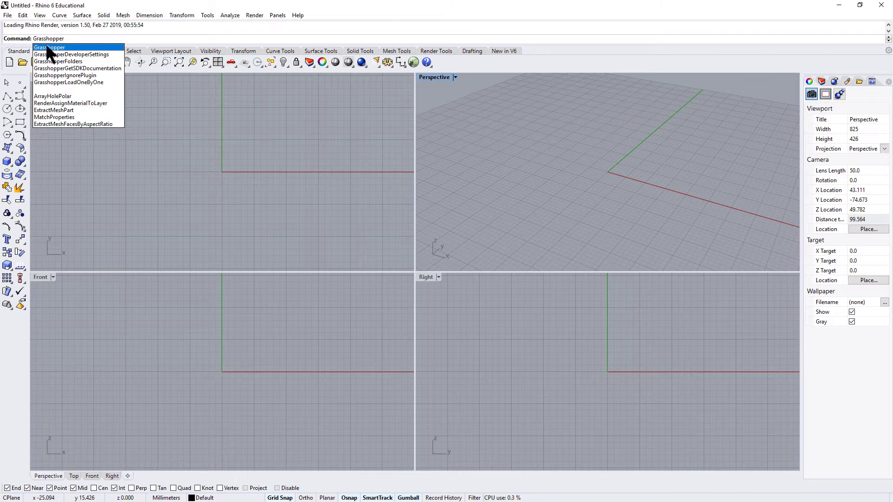
pyautogui.click(46, 47)
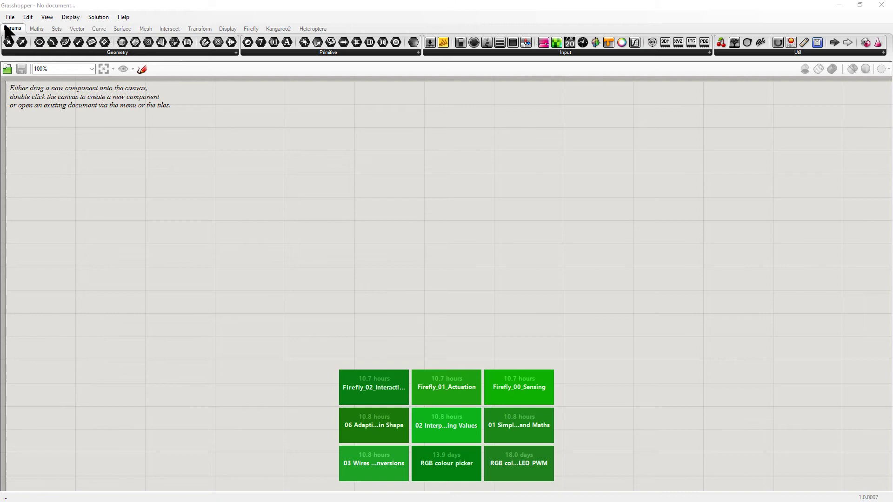
# Look through the Params Geometry and Primitive components and the Firefly Arduino & I/O Boards, Utility and Vision components.
pyautogui.moveTo(14, 31)
pyautogui.click(235, 53)
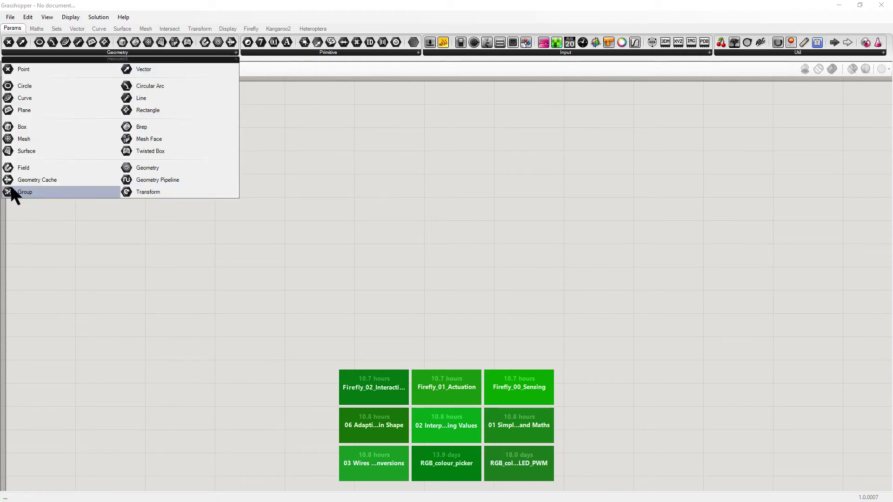
pyautogui.click(349, 53)
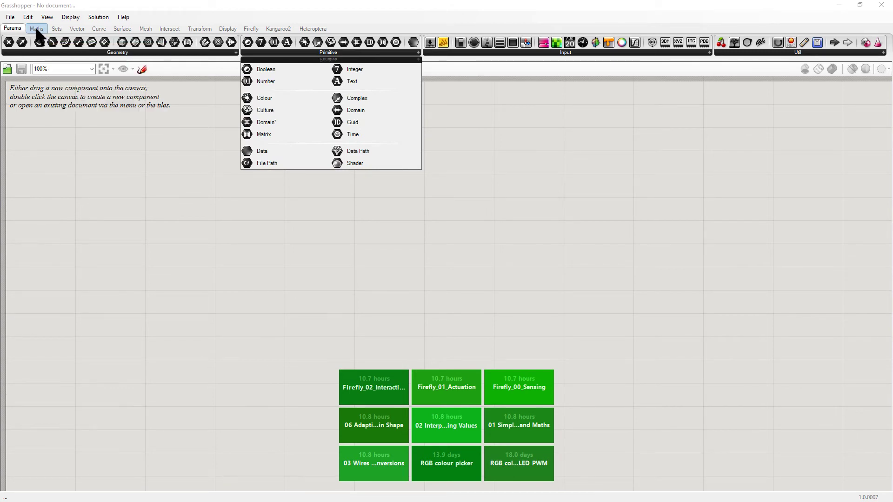
pyautogui.click(250, 29)
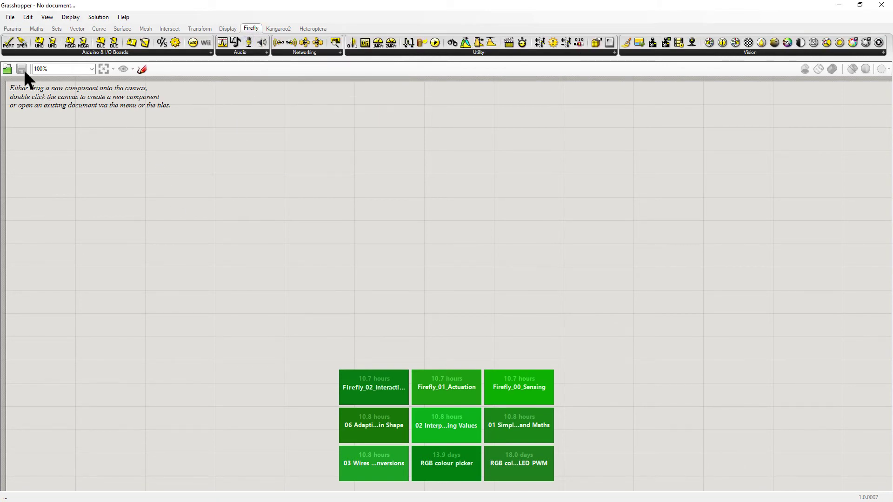
pyautogui.click(209, 54)
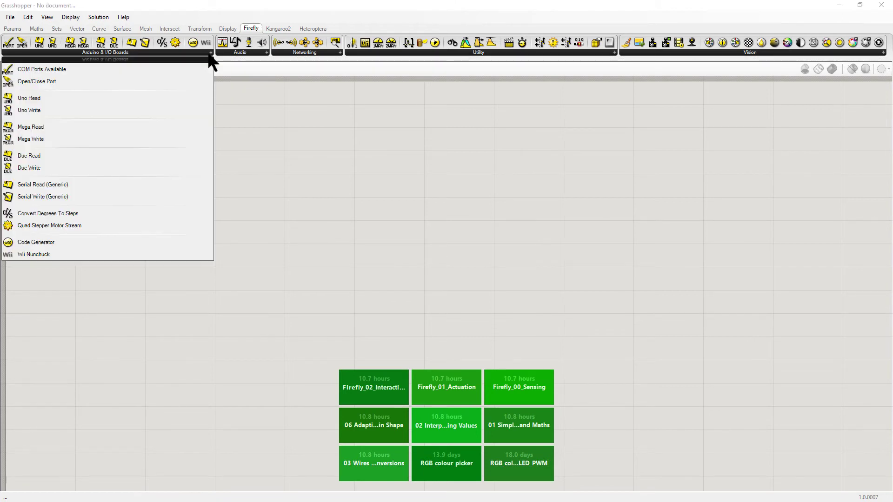
pyautogui.click(496, 53)
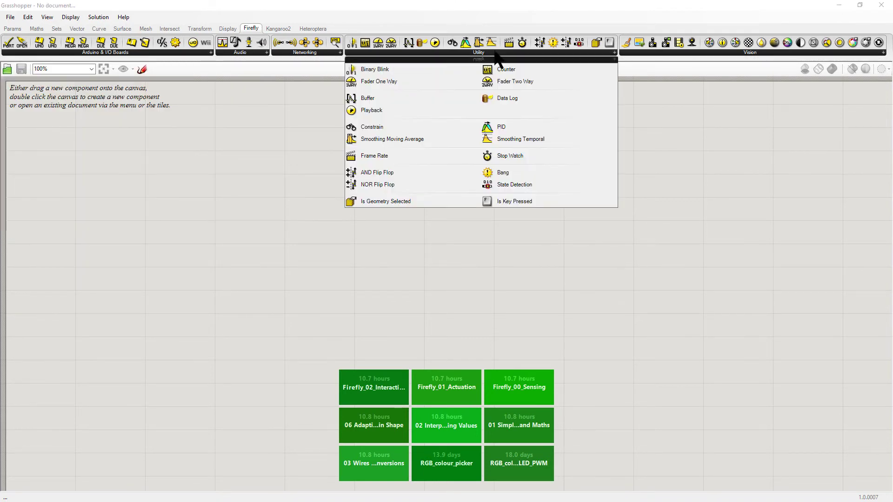
pyautogui.click(762, 54)
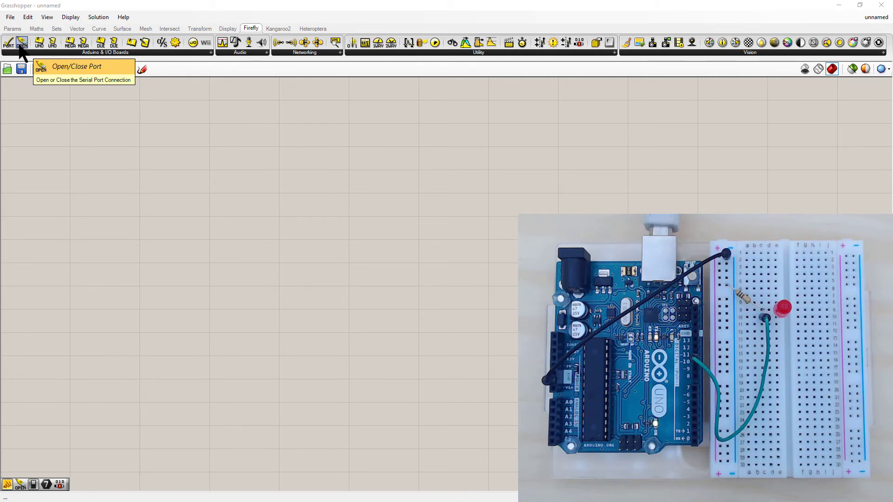
# Place a Firefly Open/Close Port component on the canvas and shift it to leave room for inputs beside it.
pyautogui.moveTo(21, 45); pyautogui.dragTo(112, 201)
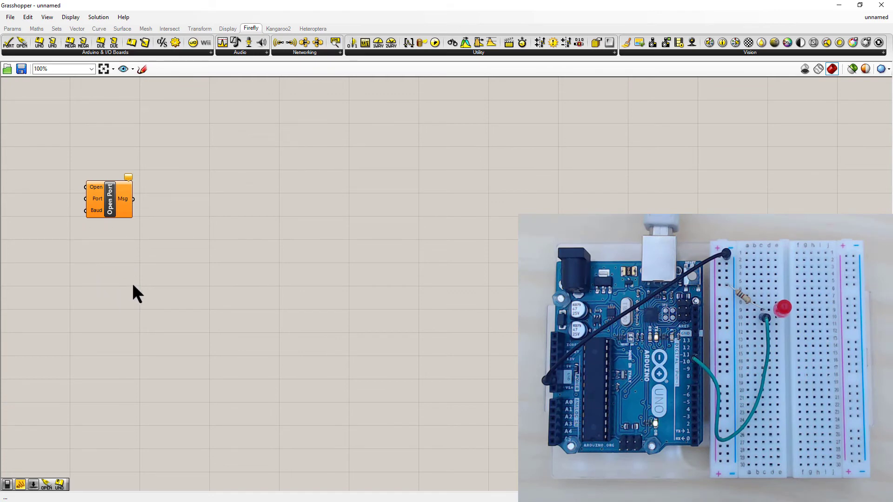
pyautogui.click(115, 206)
pyautogui.scroll(3, 118, 200)
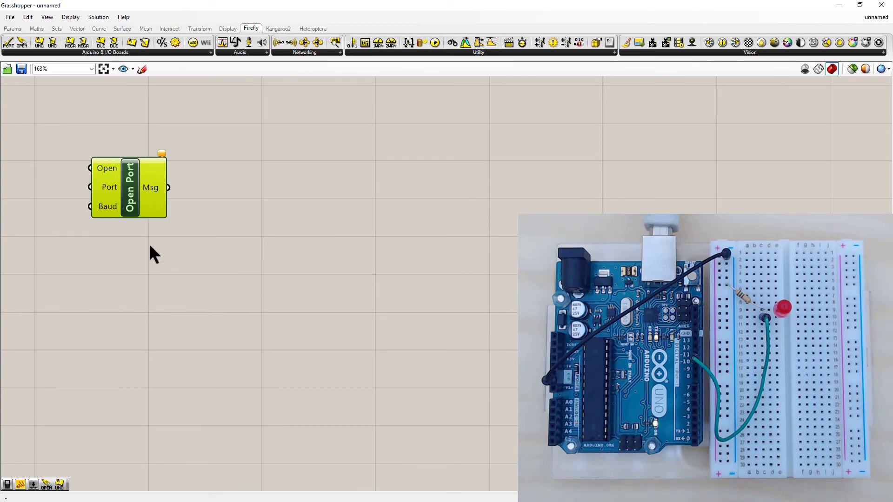
pyautogui.moveTo(134, 209); pyautogui.dragTo(225, 185)
pyautogui.click(291, 151)
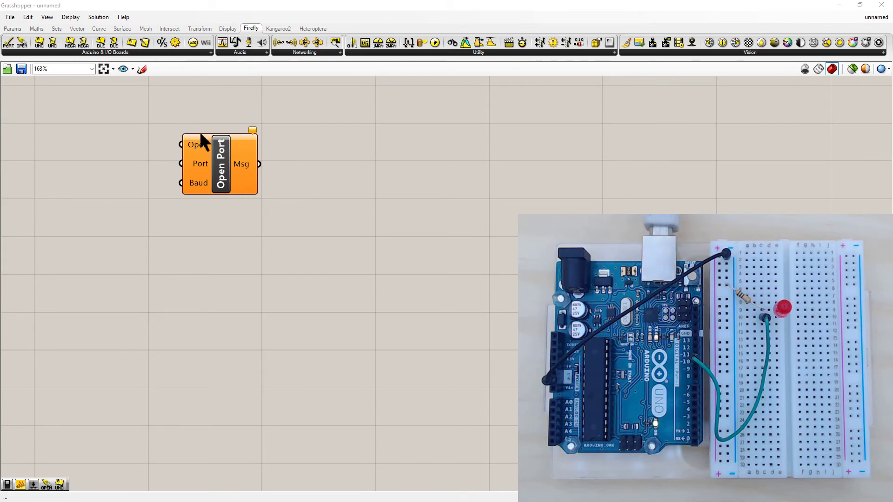
# Add a Boolean Toggle found by searching for toggle and place it beside the Open input of the Open Port component.
pyautogui.moveTo(196, 143)
pyautogui.press('Return')
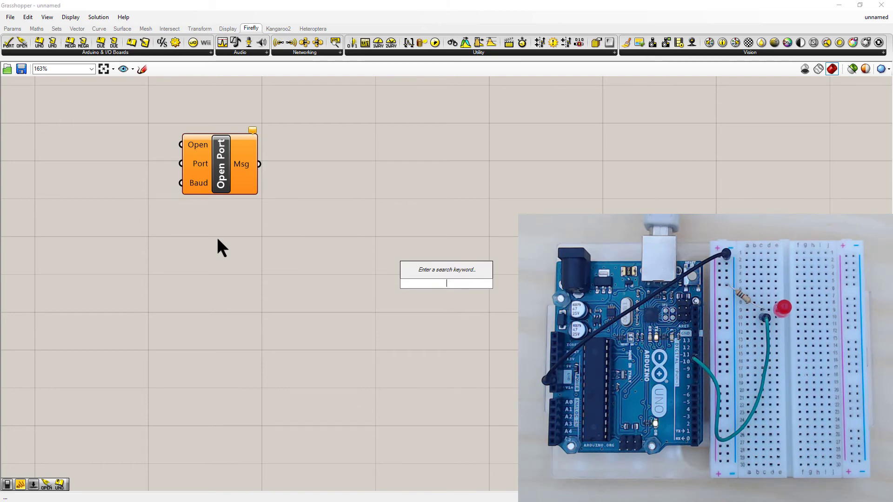
pyautogui.write('toggle')
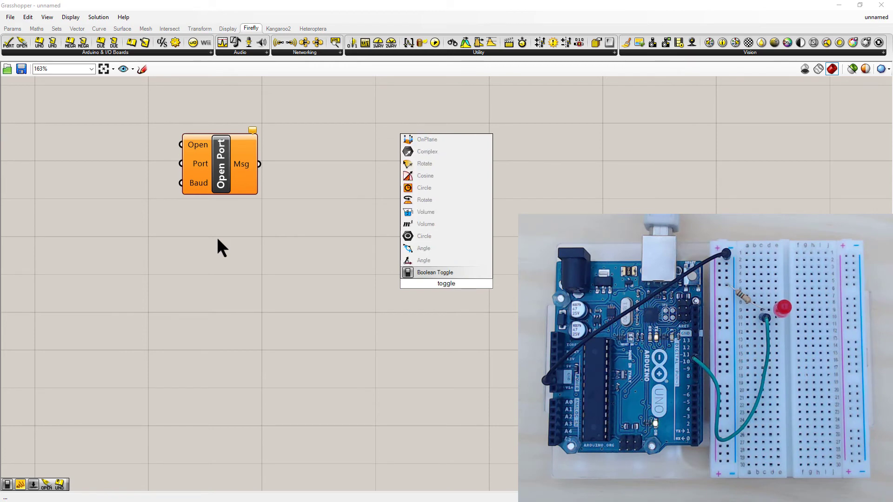
pyautogui.click(427, 273)
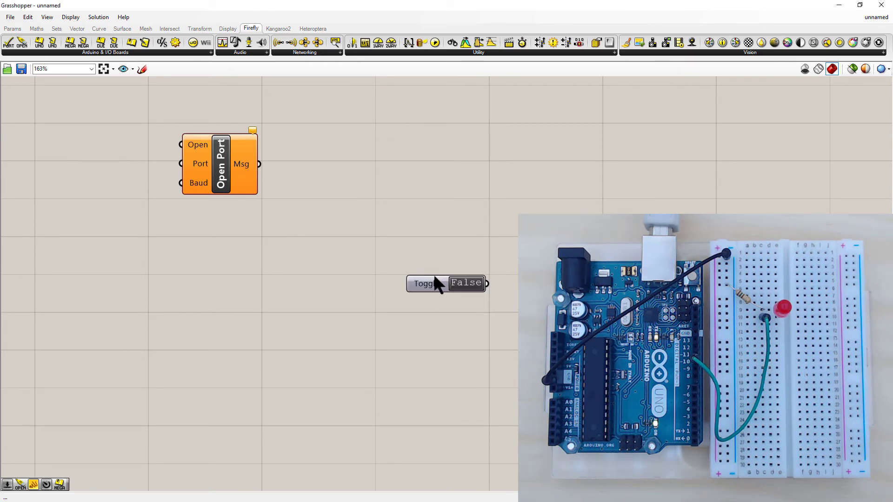
pyautogui.moveTo(437, 285); pyautogui.dragTo(95, 143)
pyautogui.click(125, 176)
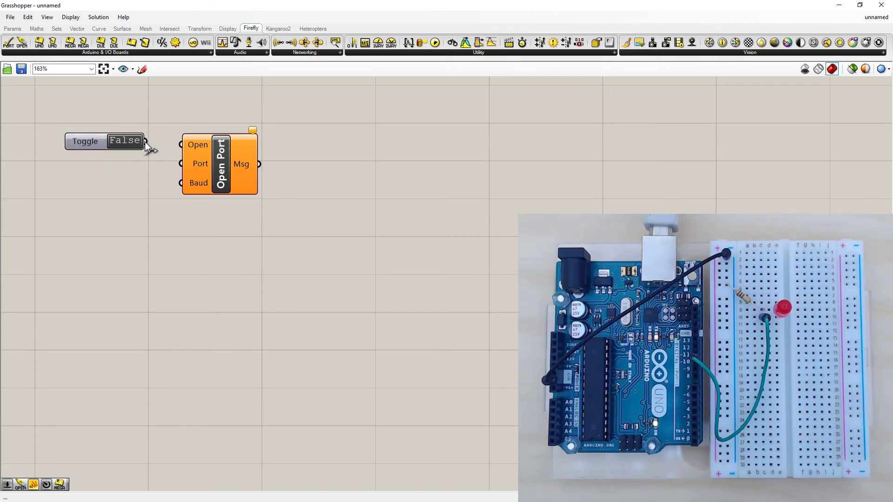
# Connect the Boolean Toggle's output to the Open input of Open Port and move the toggle slightly farther away.
pyautogui.moveTo(145, 142); pyautogui.dragTo(181, 144)
pyautogui.moveTo(85, 140); pyautogui.dragTo(73, 137)
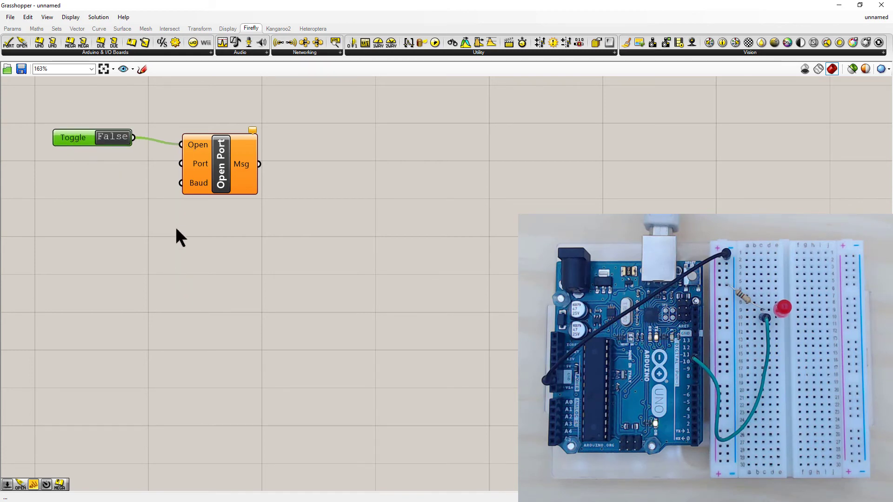
pyautogui.click(191, 230)
# Add a number slider set to 4 beside the Open Port component and connect it to the Port input.
pyautogui.moveTo(203, 161)
pyautogui.doubleClick(153, 263)
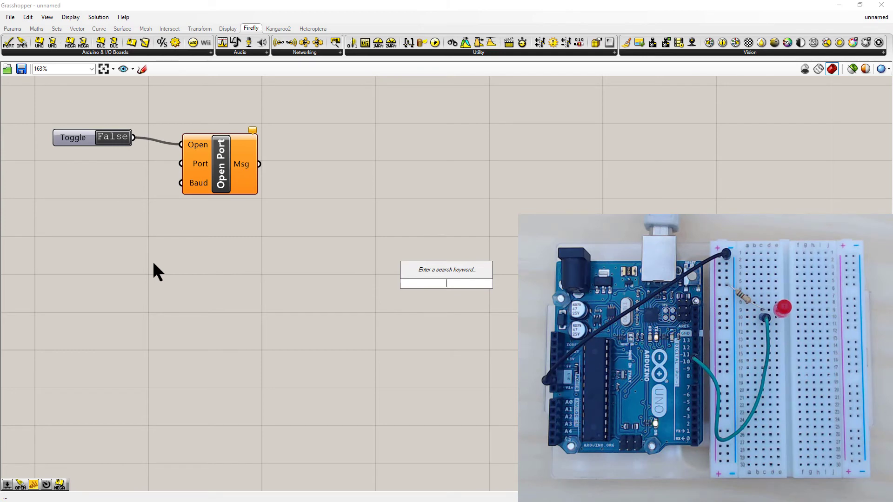
pyautogui.write('4')
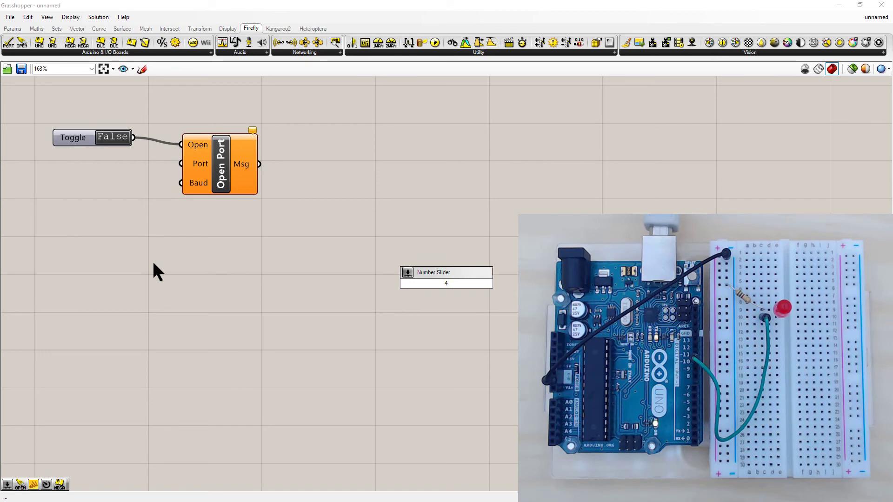
pyautogui.press('Return')
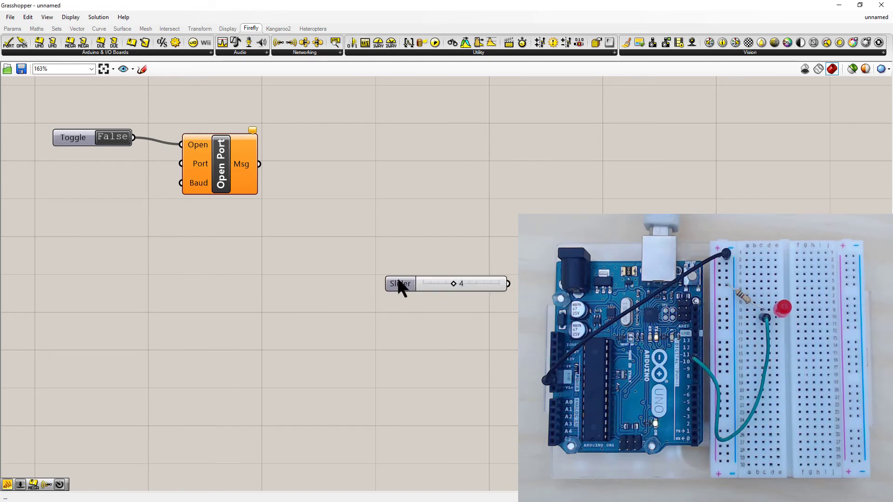
pyautogui.moveTo(398, 281); pyautogui.dragTo(165, 260)
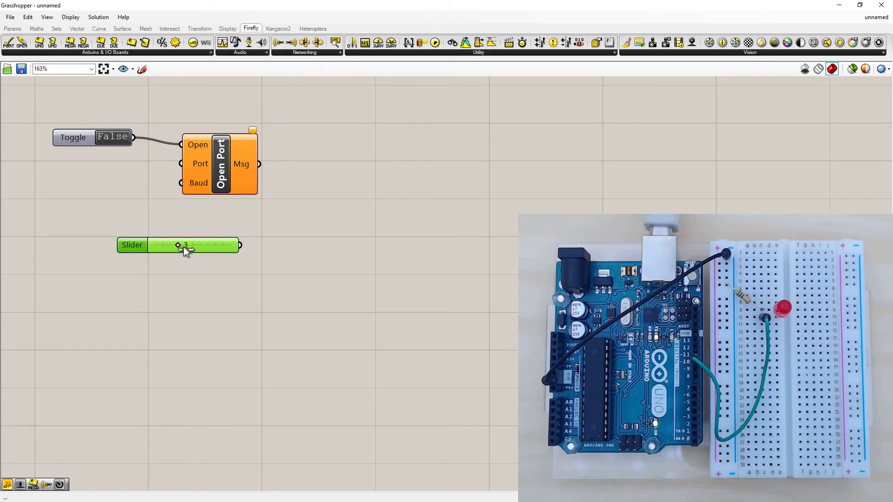
pyautogui.moveTo(134, 245); pyautogui.dragTo(37, 166)
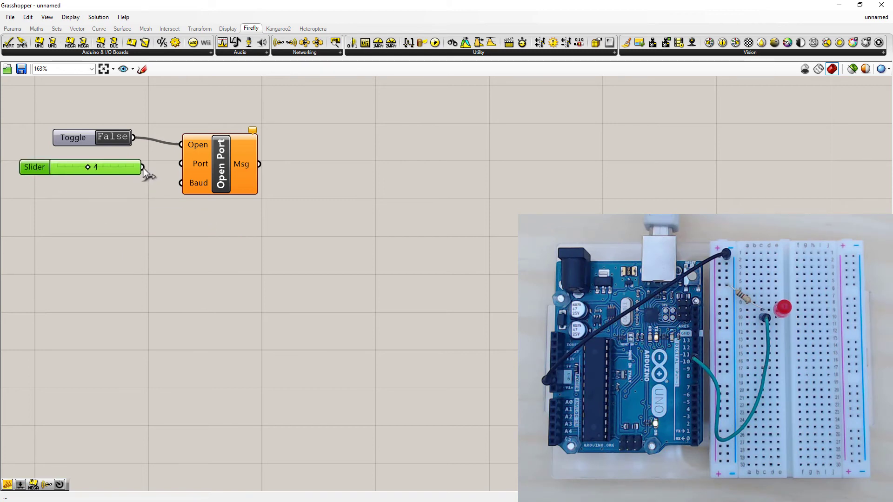
pyautogui.moveTo(143, 167); pyautogui.dragTo(180, 162)
pyautogui.click(180, 204)
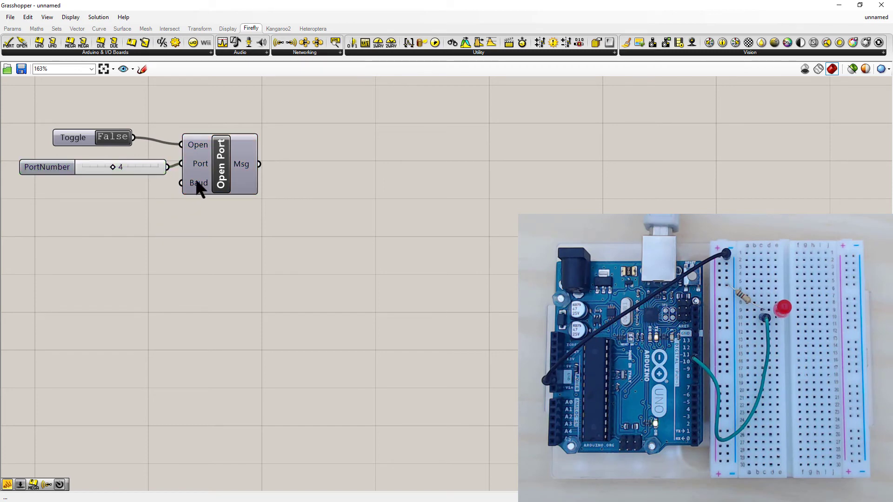
# Add a Panel beside Open Port and connect the component's Msg output to it.
pyautogui.moveTo(197, 183)
pyautogui.moveTo(246, 167)
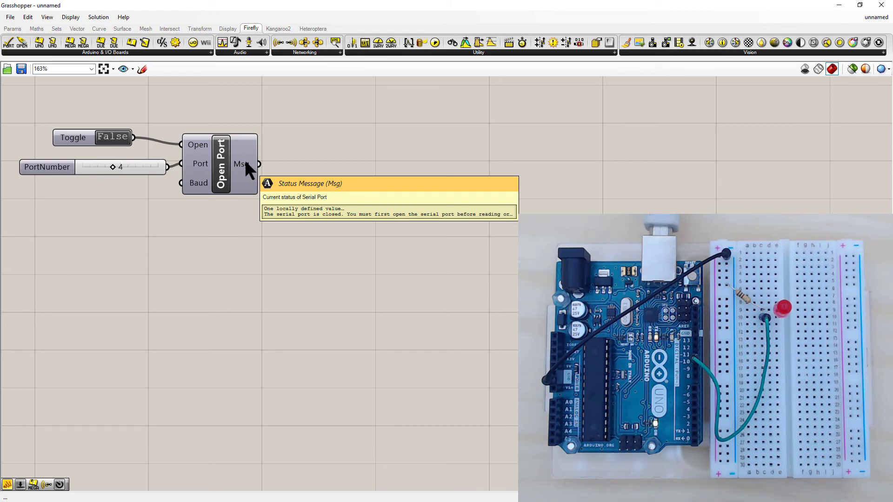
pyautogui.doubleClick(347, 141)
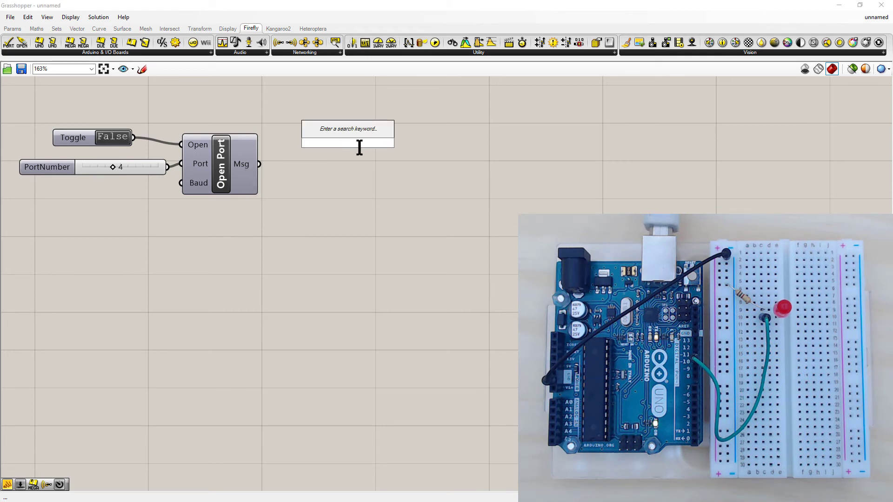
pyautogui.write('pan')
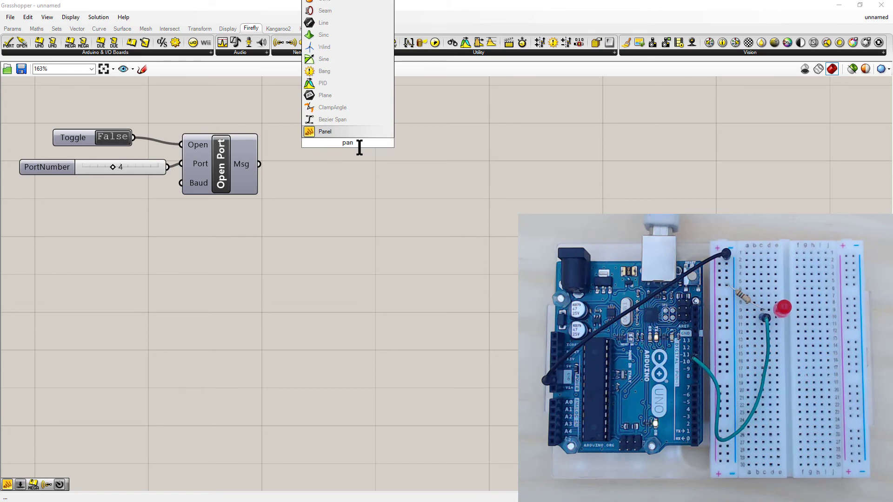
pyautogui.press('Return')
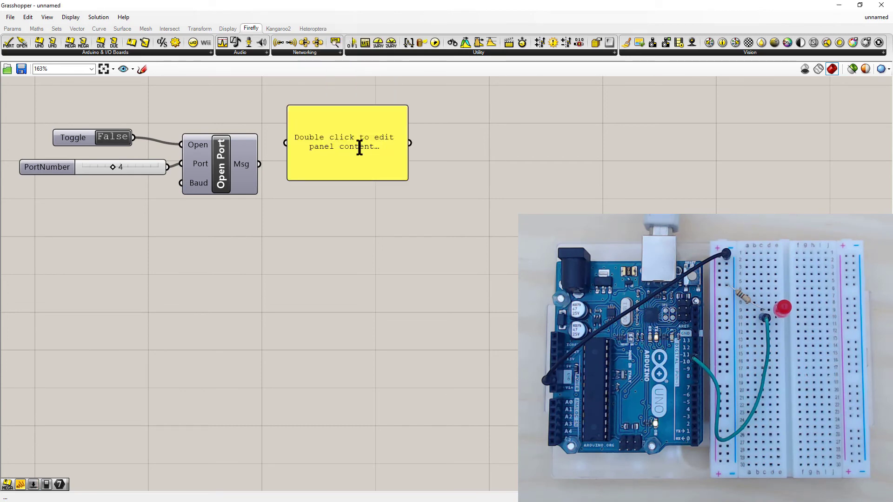
pyautogui.moveTo(330, 126); pyautogui.dragTo(288, 163)
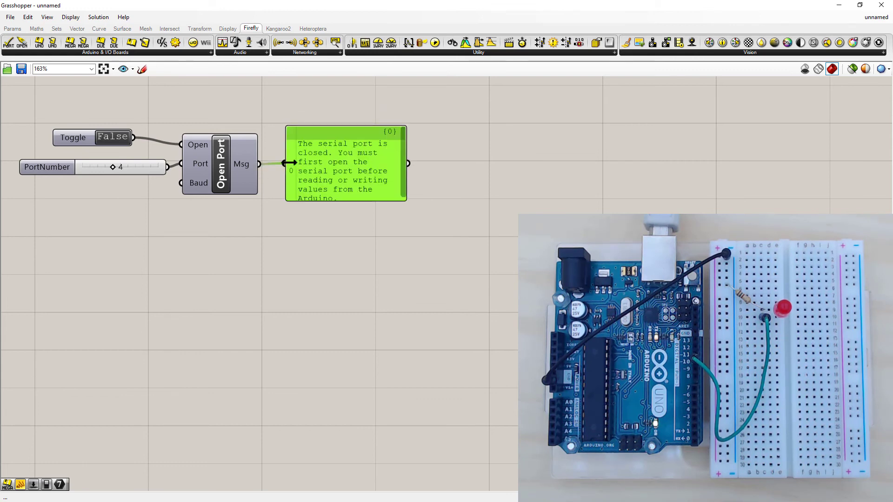
pyautogui.moveTo(331, 131); pyautogui.dragTo(330, 132)
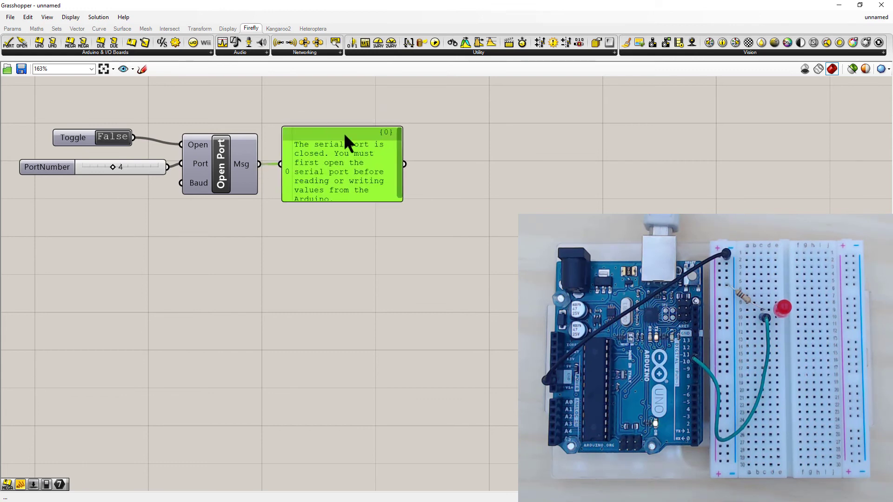
pyautogui.click(444, 170)
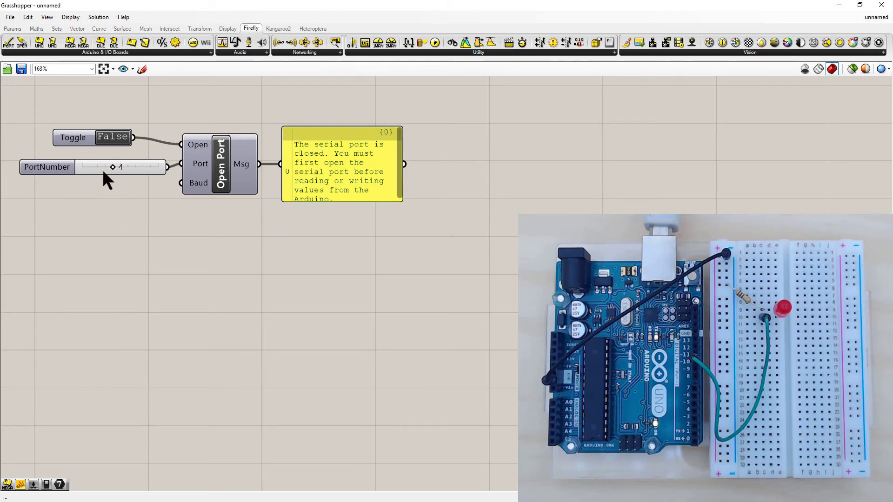
# Set the Open Port toggle to True and place a Firefly Uno Write component below Open Port.
pyautogui.doubleClick(112, 138)
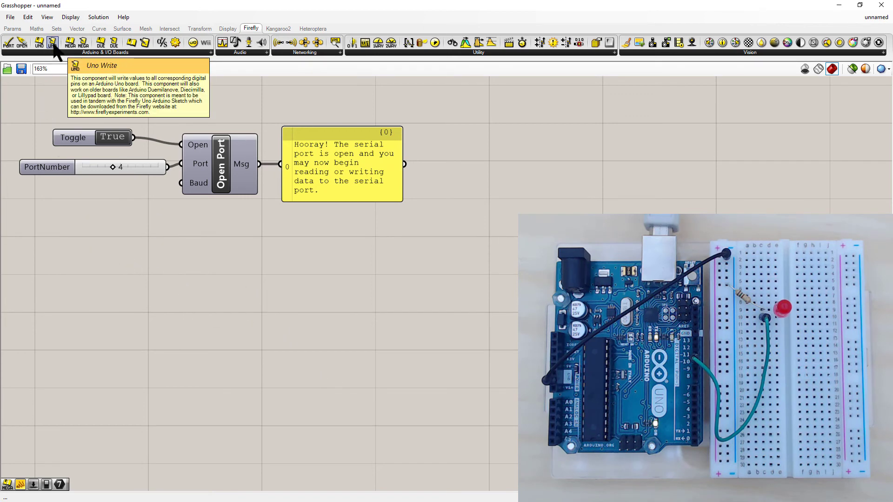
pyautogui.moveTo(52, 42); pyautogui.dragTo(180, 313)
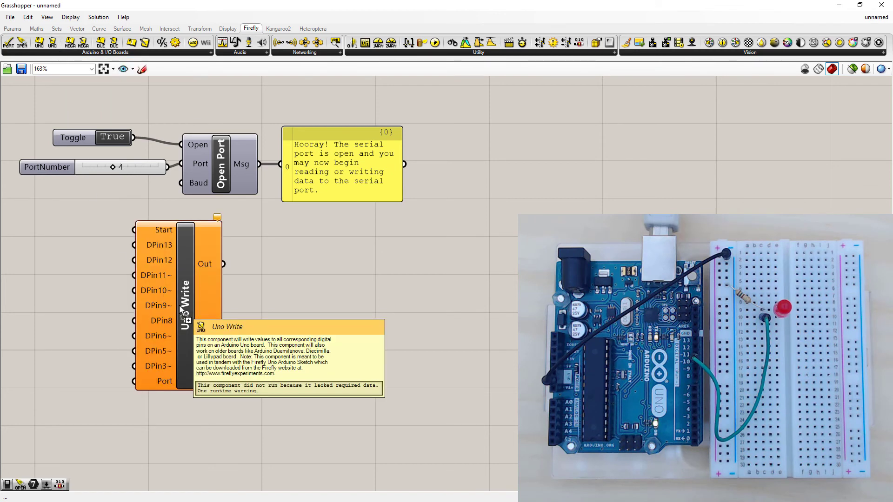
pyautogui.moveTo(190, 300); pyautogui.dragTo(239, 329)
pyautogui.click(322, 370)
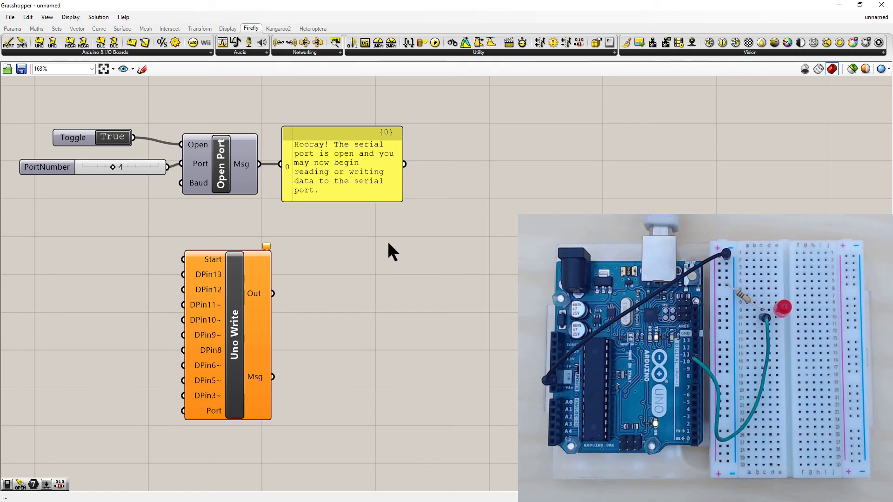
# Connect the Toggle to Uno Write's Start input and the PortNumber slider to its Port input, spacing the components apart.
pyautogui.moveTo(215, 261)
pyautogui.moveTo(133, 138); pyautogui.dragTo(184, 259)
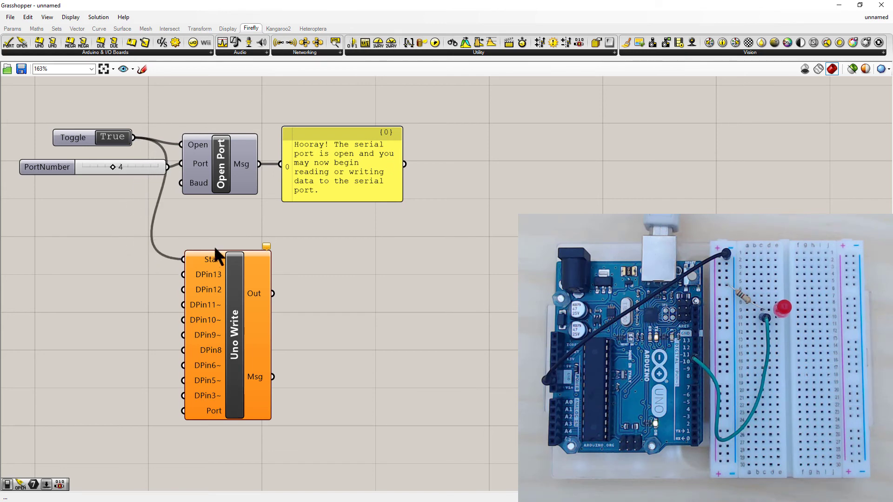
pyautogui.moveTo(46, 168); pyautogui.dragTo(34, 178)
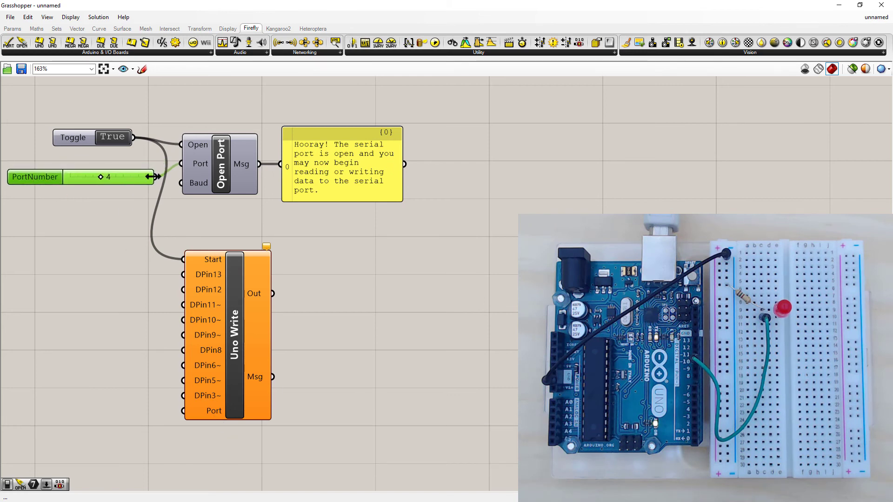
pyautogui.moveTo(155, 177); pyautogui.dragTo(177, 414)
pyautogui.moveTo(232, 337); pyautogui.dragTo(282, 331)
pyautogui.click(410, 325)
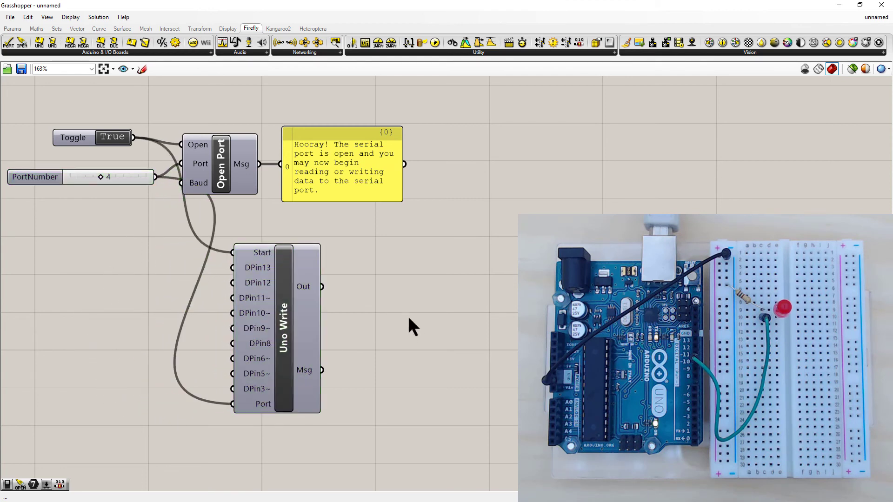
# Add a second Panel beside Uno Write and connect the component's Out output to it.
pyautogui.doubleClick(379, 287)
pyautogui.write('panel')
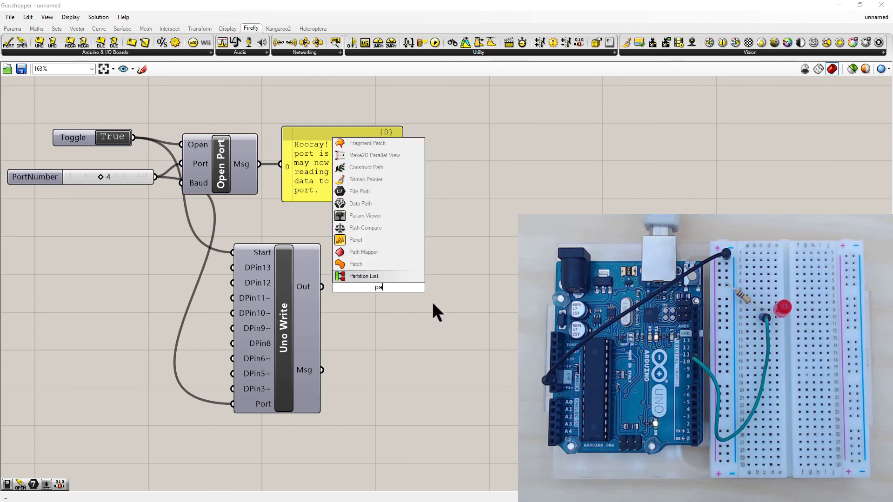
pyautogui.press('Return')
pyautogui.moveTo(387, 288); pyautogui.dragTo(405, 294)
pyautogui.moveTo(323, 289); pyautogui.dragTo(338, 287)
# Make the panel on Uno Write's Out output narrower and taller, and align it beside the component.
pyautogui.moveTo(394, 253)
pyautogui.mouseDown()
pyautogui.moveTo(525, 192)
pyautogui.moveTo(526, 152)
pyautogui.moveTo(397, 254)
pyautogui.mouseUp()
pyautogui.moveTo(463, 259); pyautogui.dragTo(410, 265)
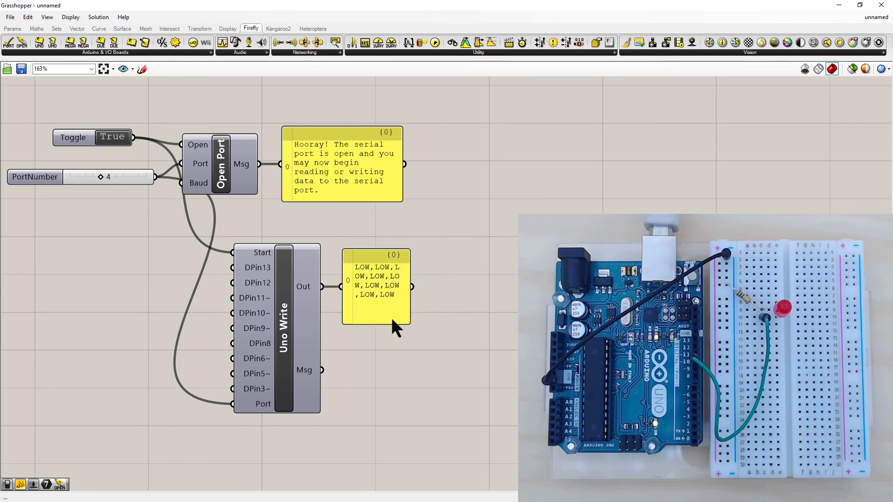
pyautogui.moveTo(391, 325); pyautogui.dragTo(390, 344)
pyautogui.moveTo(381, 263); pyautogui.dragTo(374, 244)
pyautogui.click(456, 296)
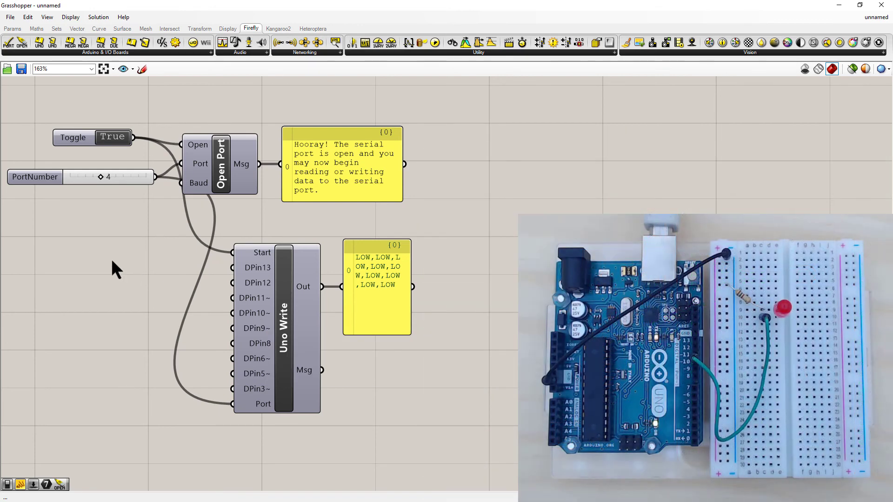
# Add a second Boolean Toggle beside Uno Write and connect it to the DPin10 input.
pyautogui.doubleClick(78, 281)
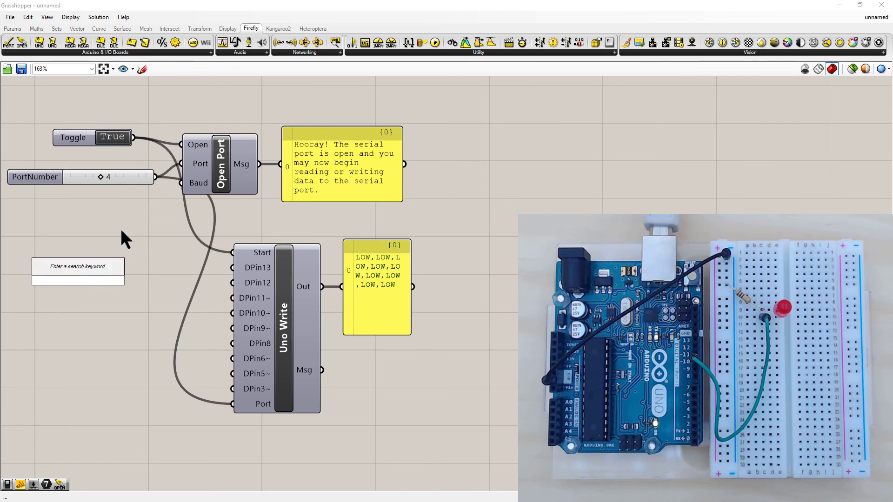
pyautogui.write('toggle')
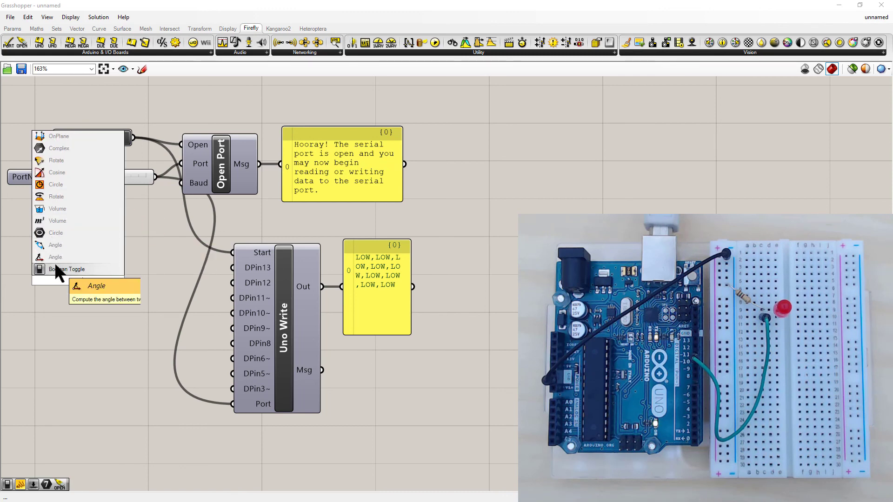
pyautogui.click(56, 268)
pyautogui.moveTo(58, 280); pyautogui.dragTo(87, 311)
pyautogui.click(116, 243)
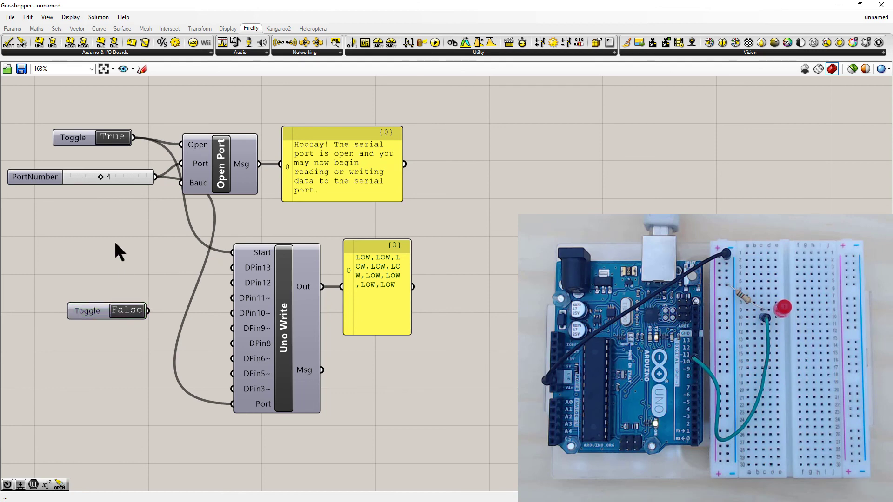
pyautogui.moveTo(152, 310); pyautogui.dragTo(227, 317)
# Test the LED by switching the DPin10 toggle to True, back to False, and to True again.
pyautogui.doubleClick(131, 315)
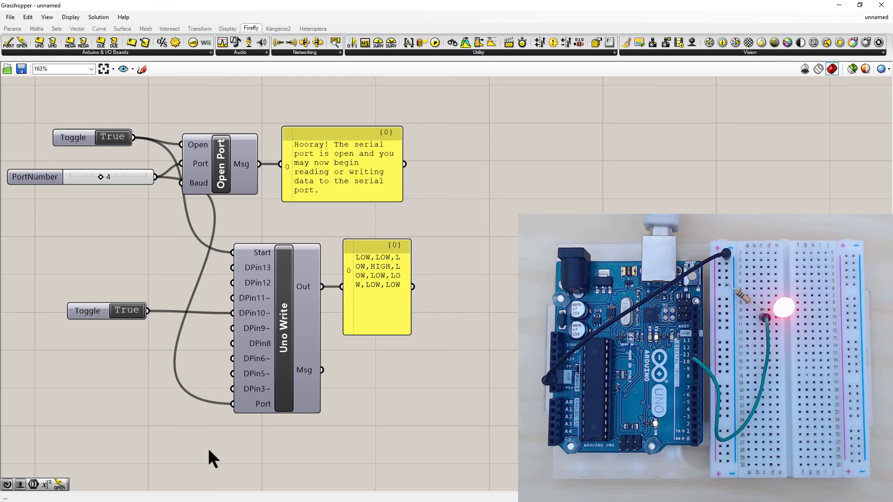
pyautogui.doubleClick(124, 313)
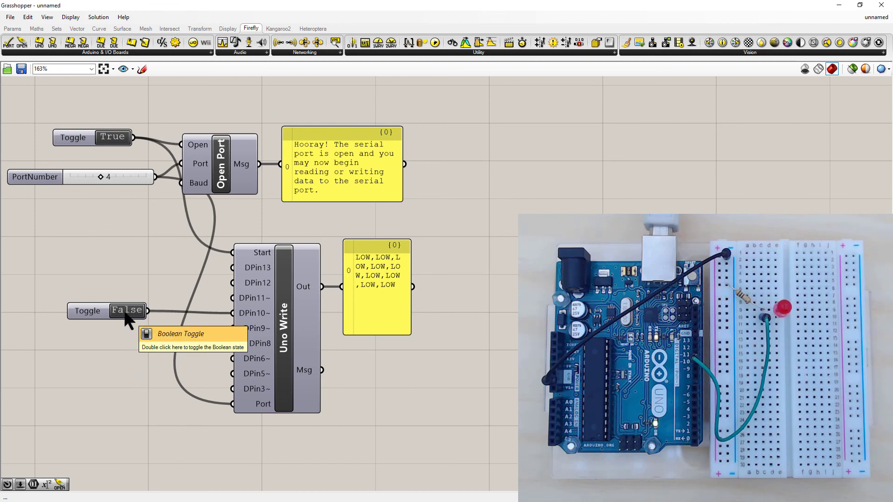
pyautogui.doubleClick(124, 312)
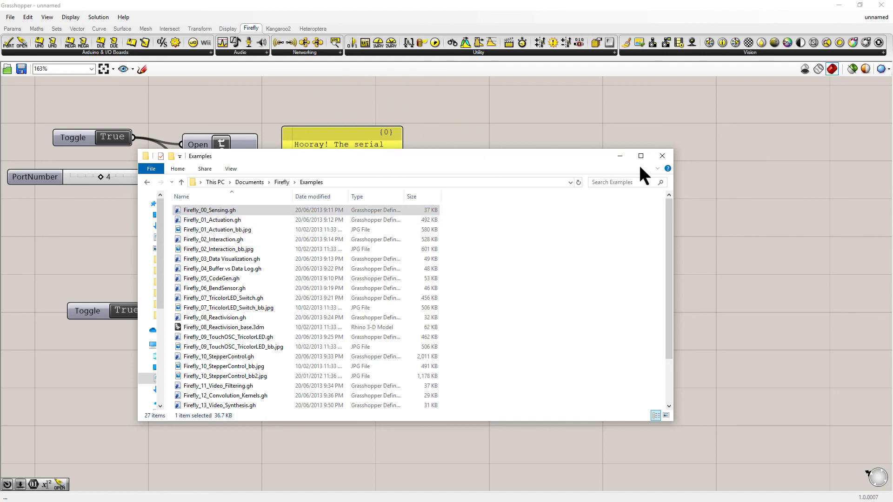
# Minimize the Firefly Examples folder window to return to the Grasshopper definition.
pyautogui.click(622, 155)
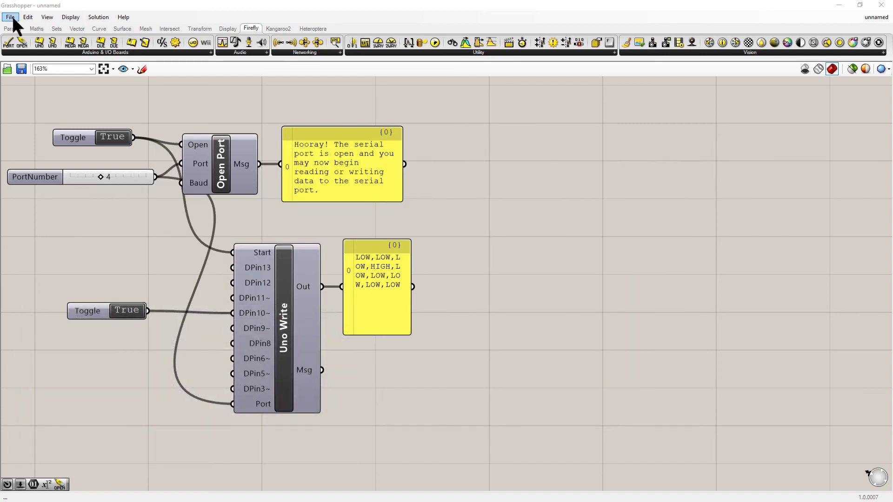
pyautogui.click(10, 17)
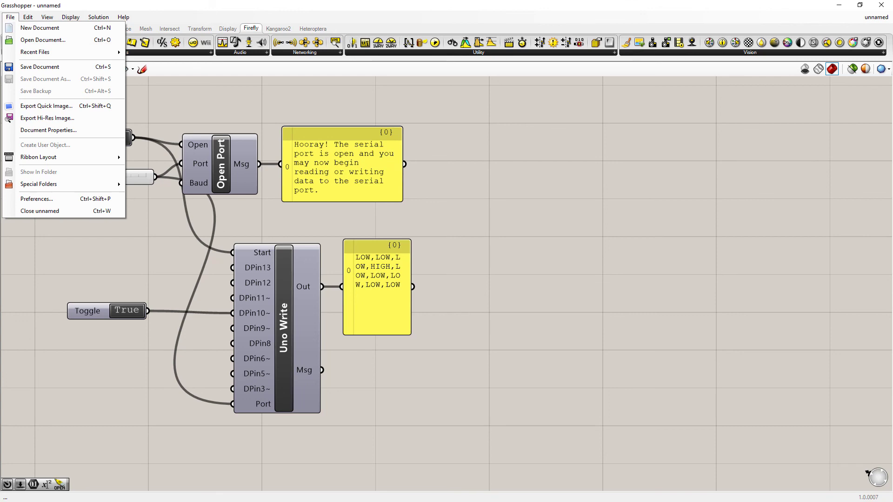
pyautogui.press('Escape')
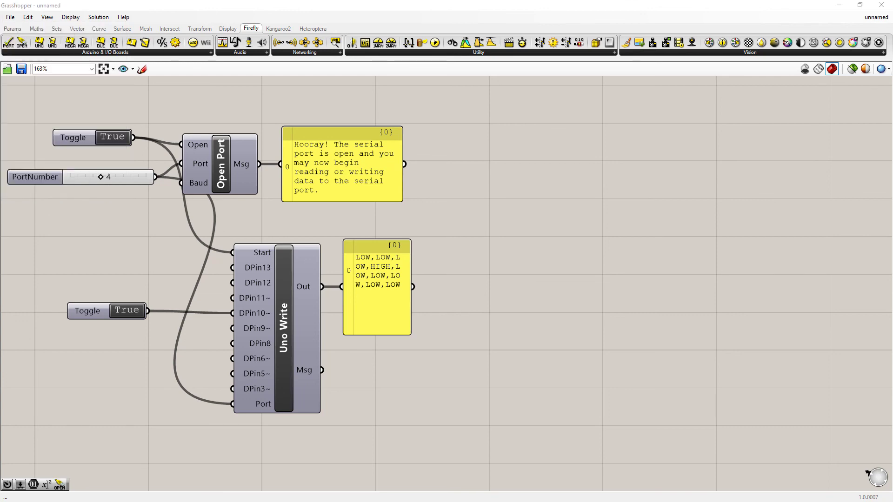